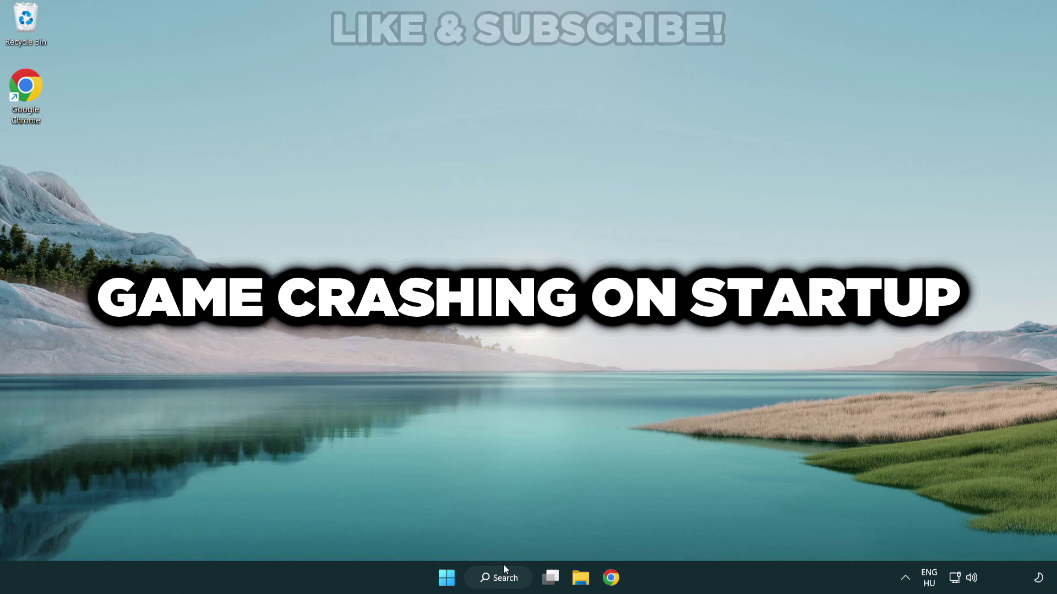
# Search Windows for 'device manager'
pyautogui.click(509, 582)
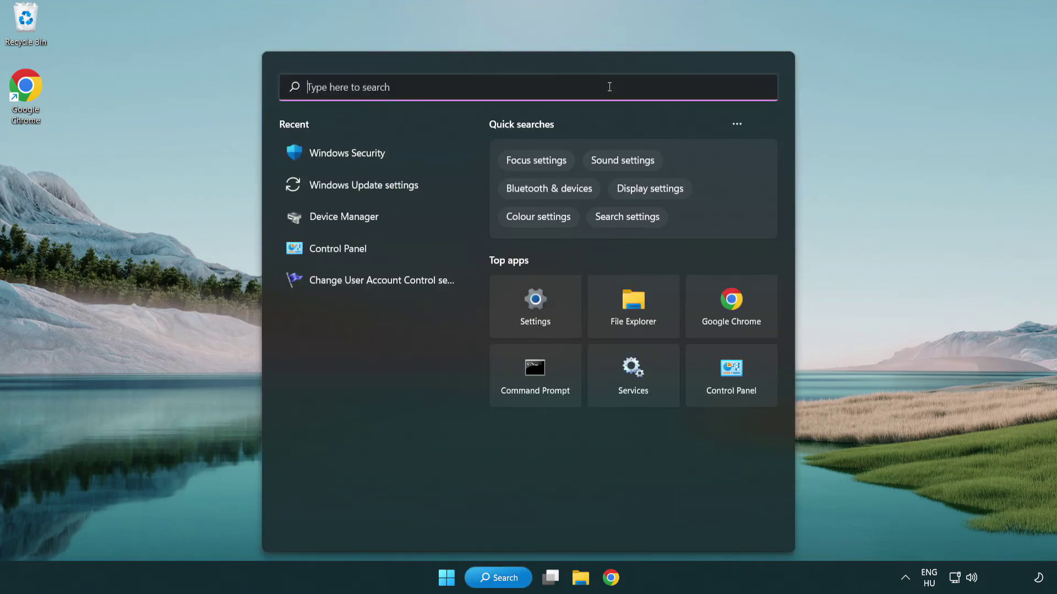
pyautogui.write('device m')
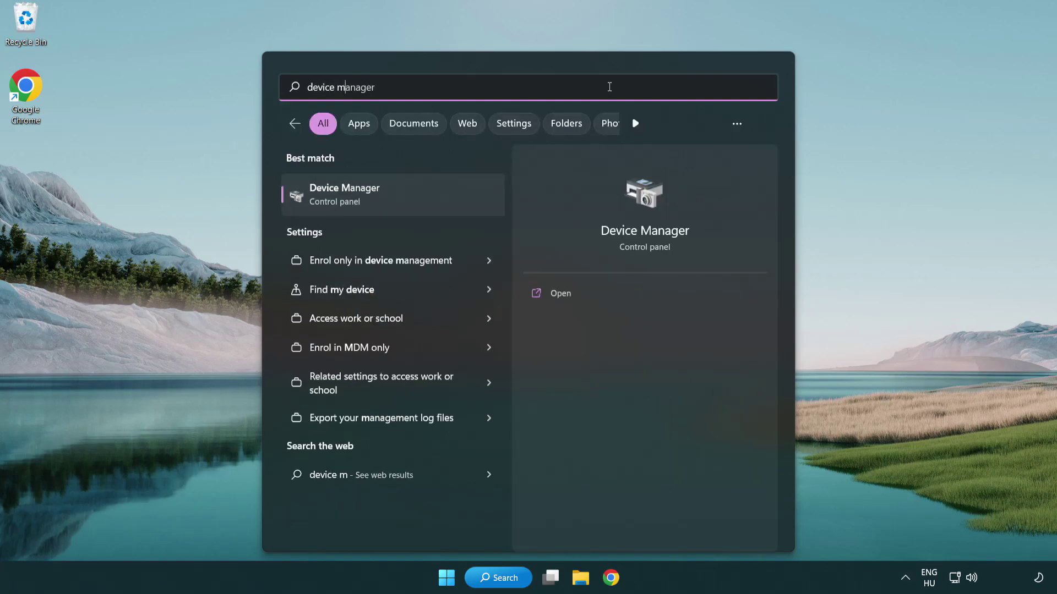
pyautogui.write('anager')
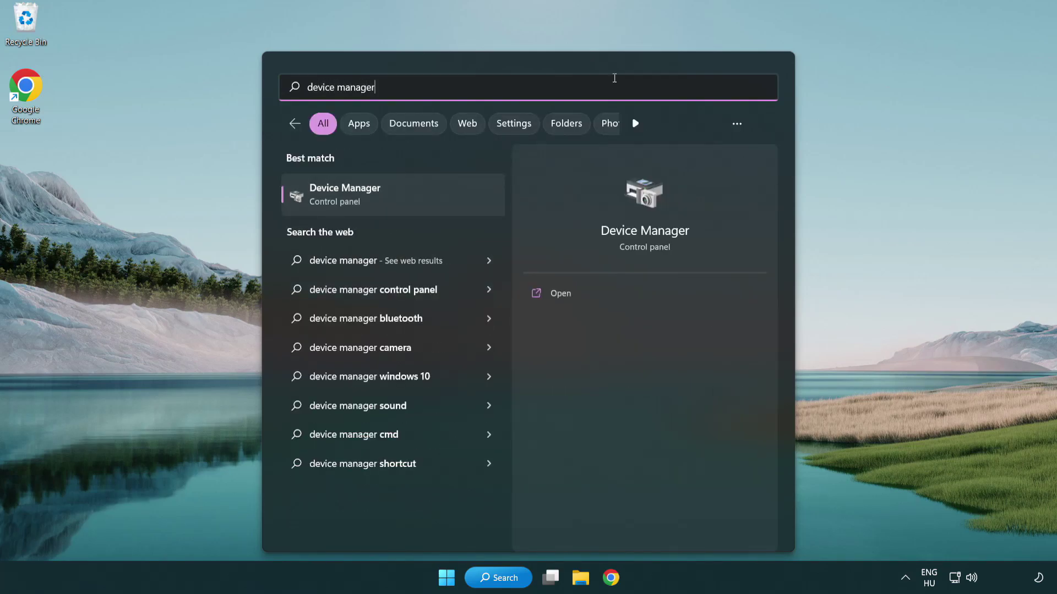
# Open Device Manager centred, expand Display adapters, and bring up VMware SVGA 3D's actions
pyautogui.click(425, 203)
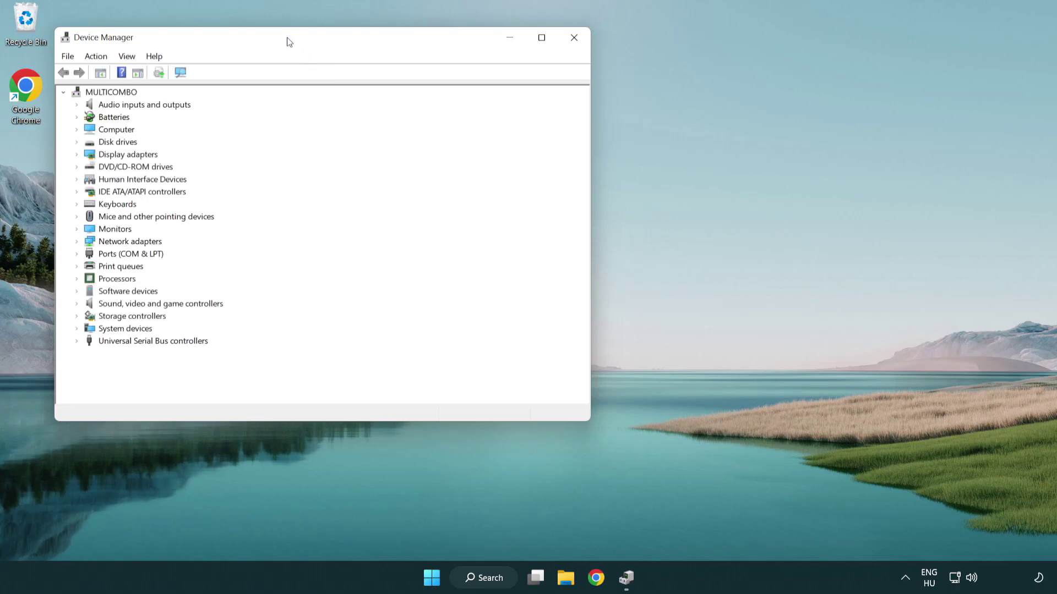
pyautogui.moveTo(287, 42); pyautogui.dragTo(463, 106)
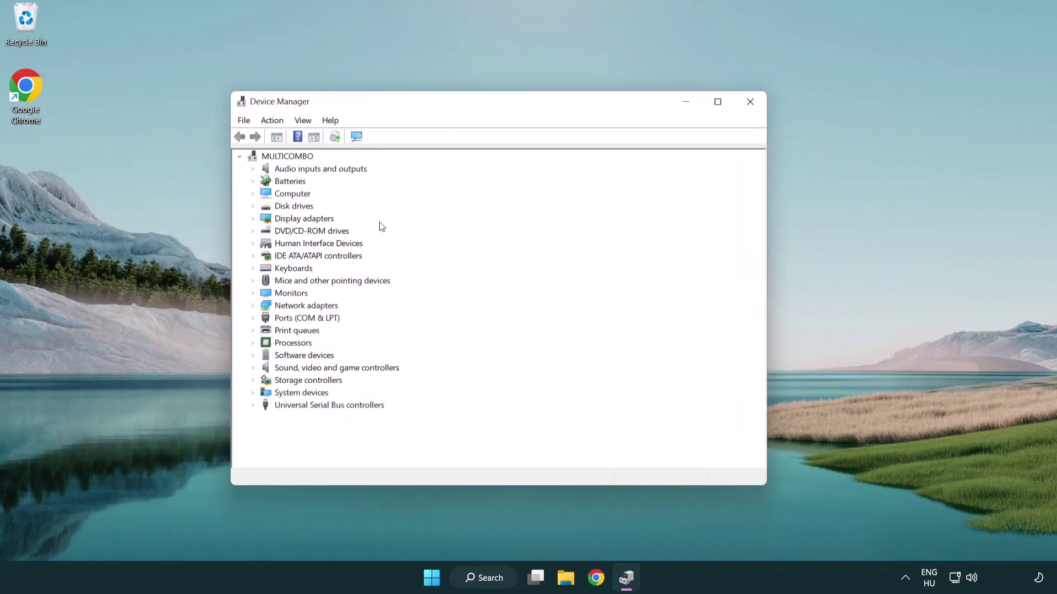
pyautogui.click(300, 220)
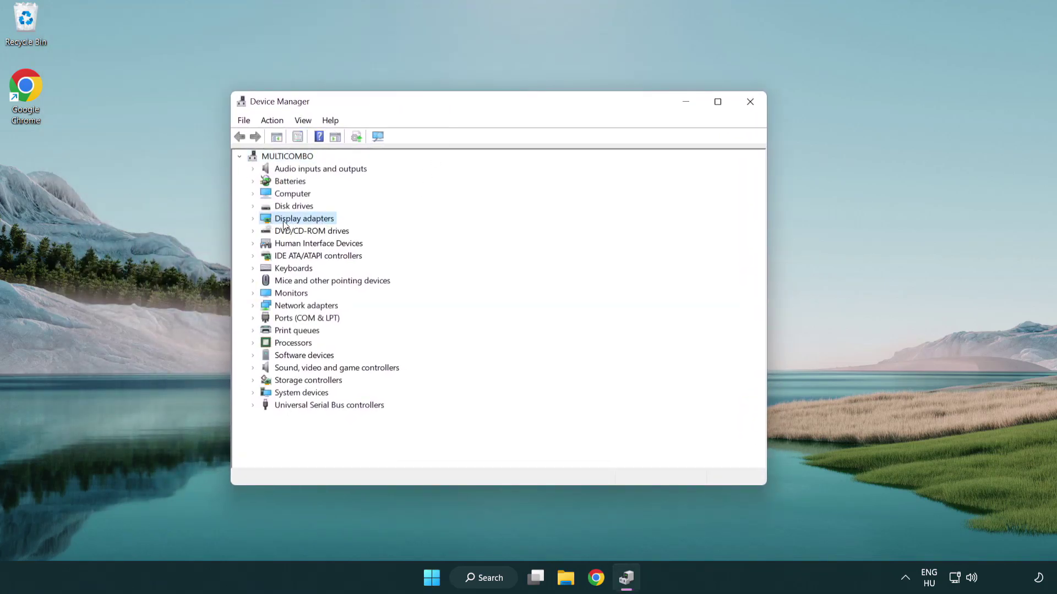
pyautogui.click(253, 219)
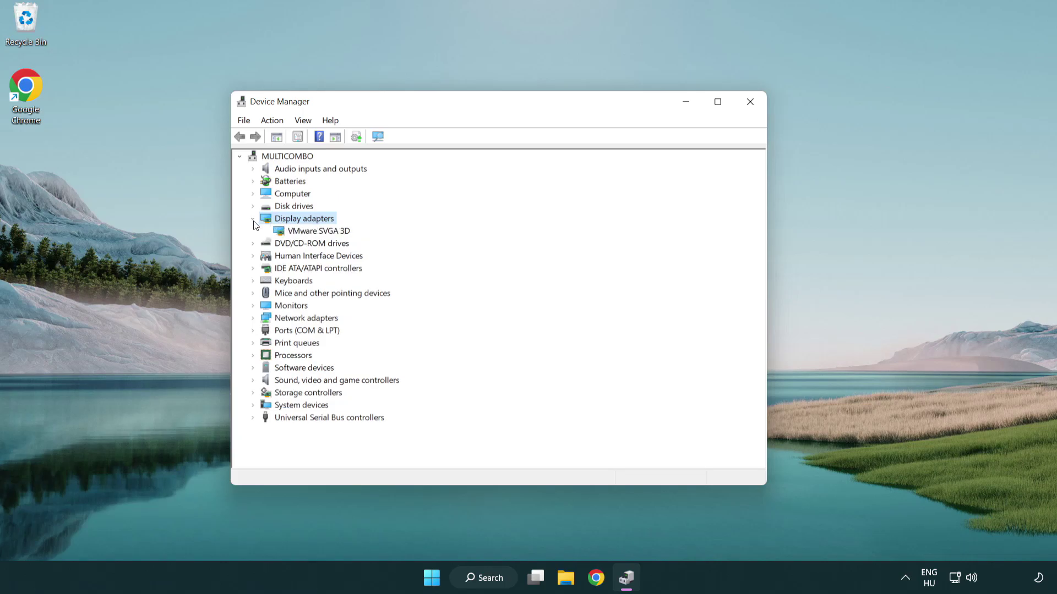
pyautogui.click(315, 235)
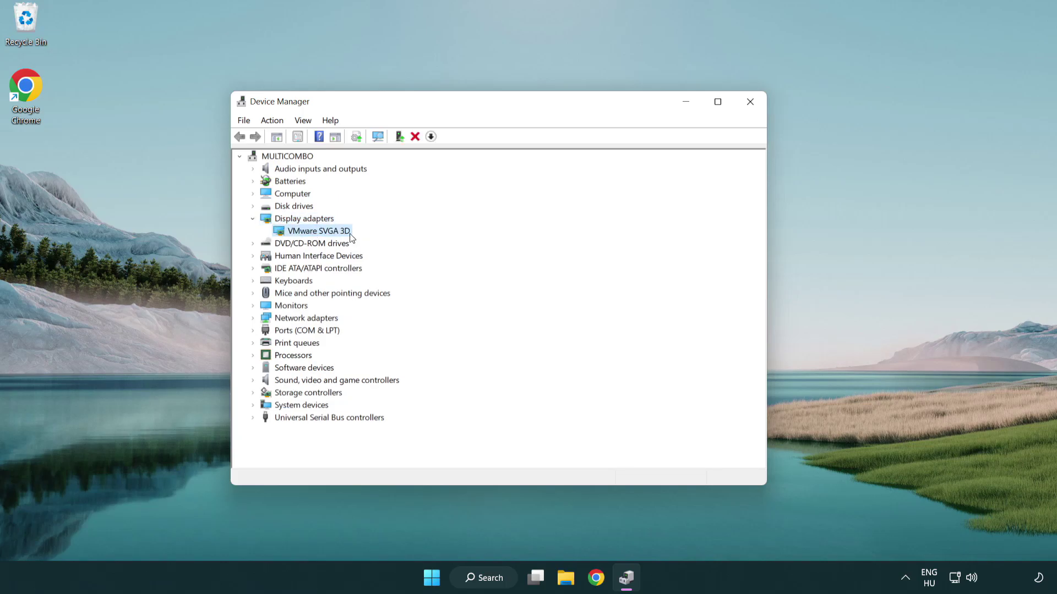
pyautogui.rightClick(316, 235)
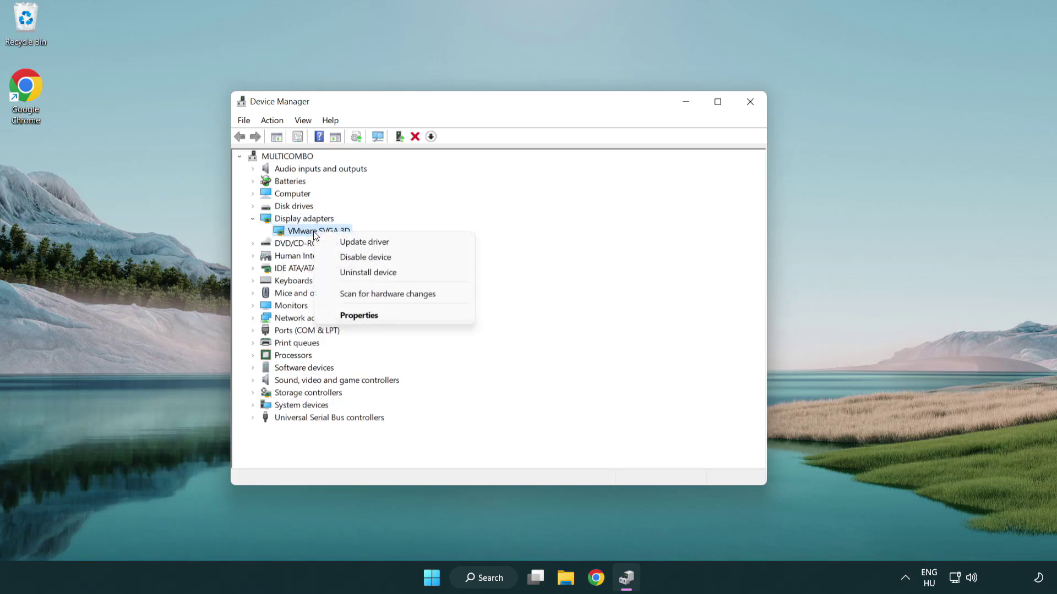
# Auto-search for a VMware SVGA 3D driver update, confirming the best driver is installed
pyautogui.click(417, 244)
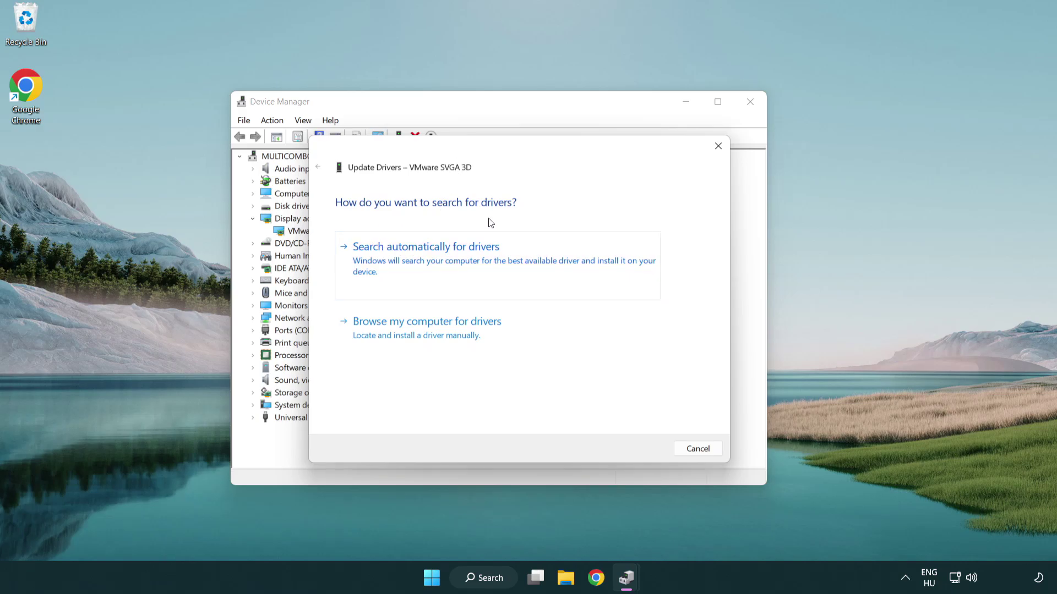
pyautogui.click(464, 257)
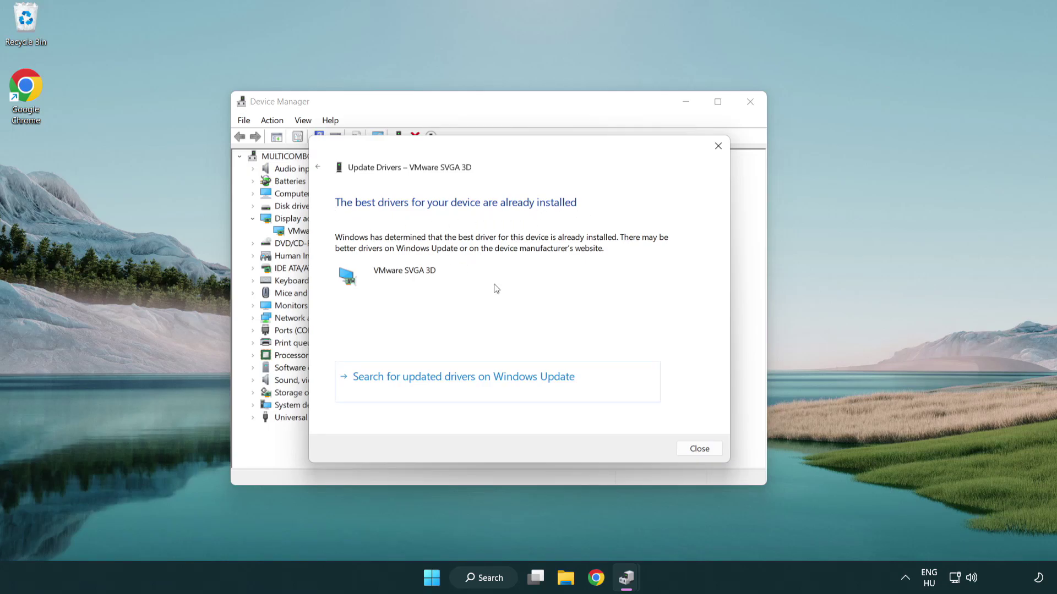
pyautogui.click(700, 451)
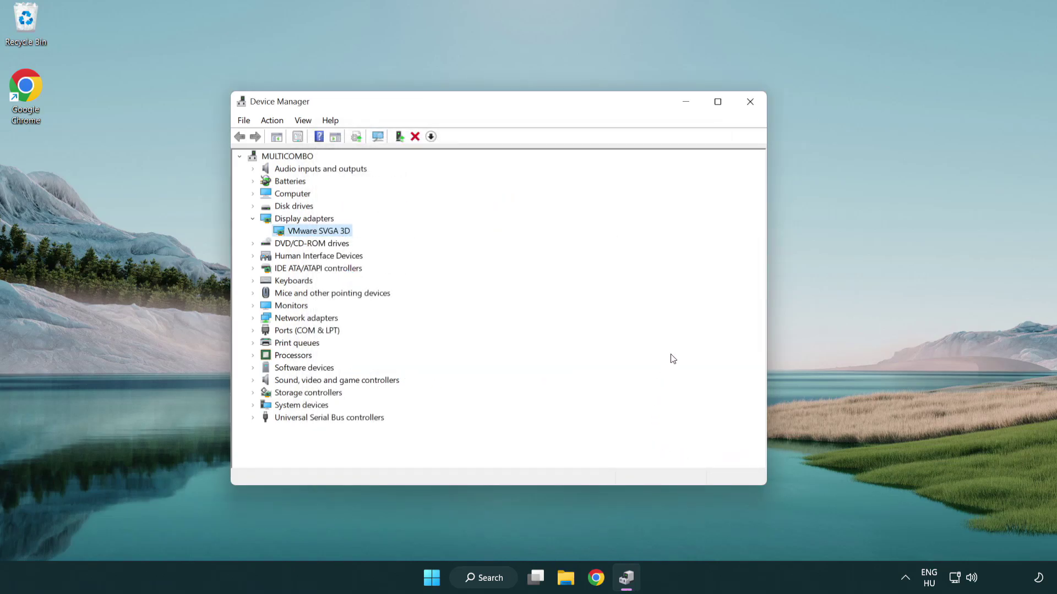
# Close Device Manager and open Windows Update settings via a search for 'update'
pyautogui.click(753, 106)
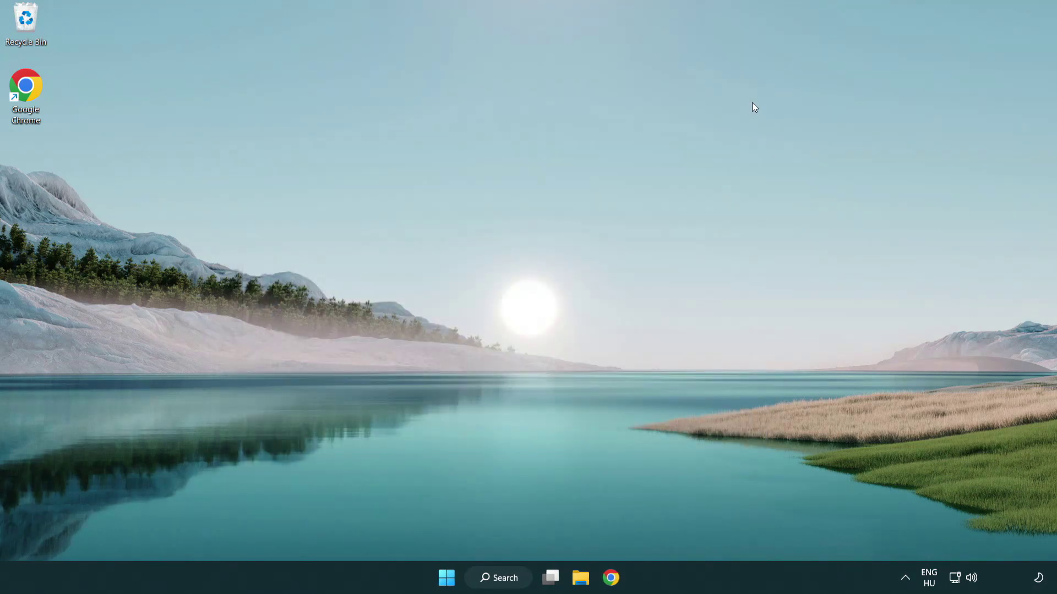
pyautogui.click(498, 577)
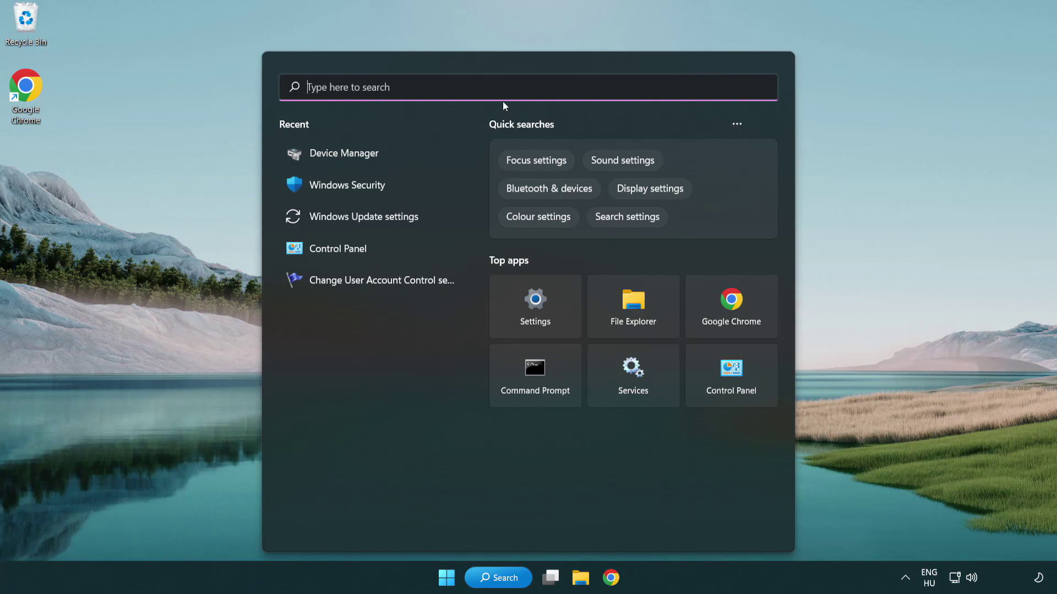
pyautogui.write('u')
pyautogui.write('pdate')
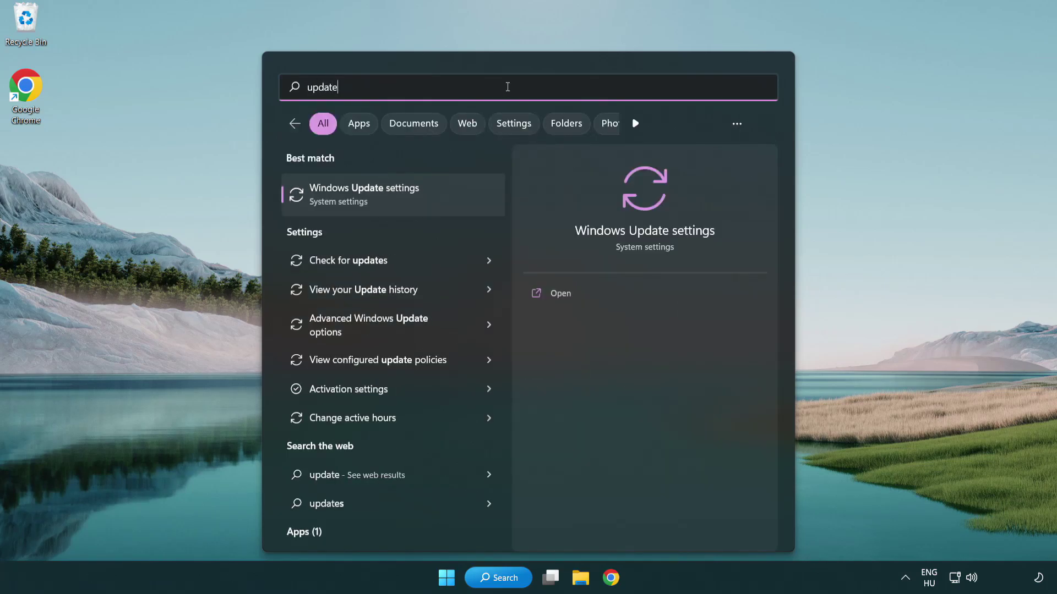
pyautogui.click(411, 198)
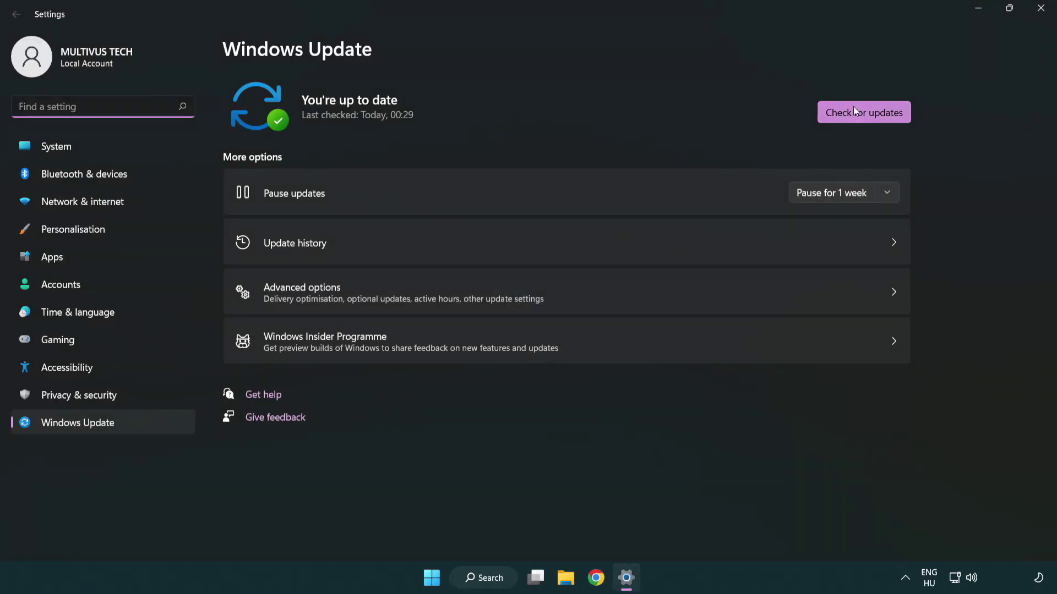
# Check for Windows updates, confirm it's up to date, and close Settings
pyautogui.click(882, 121)
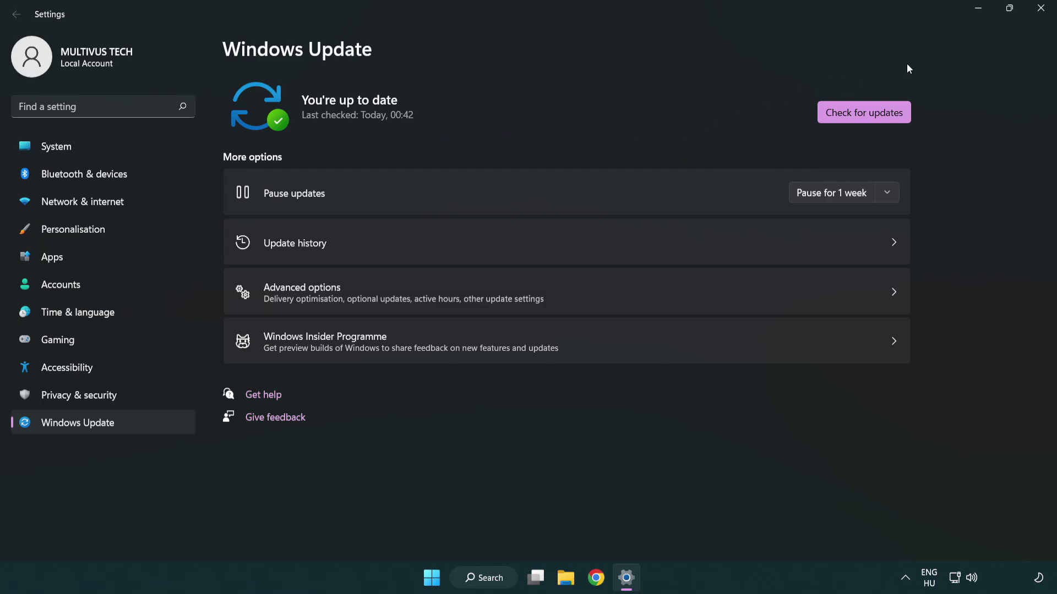
pyautogui.click(1037, 17)
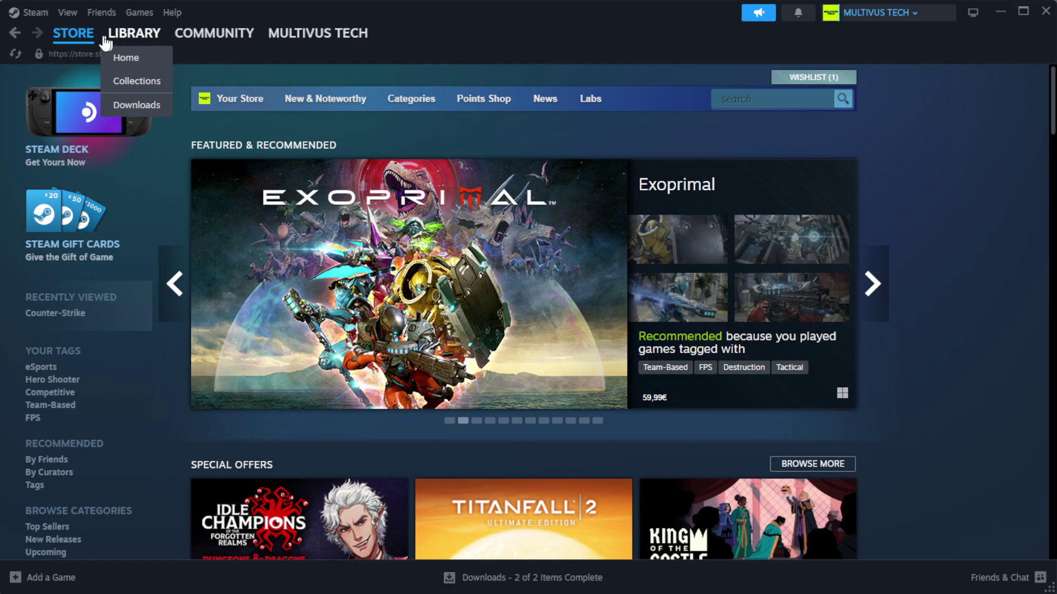
# Go to Steam's Library home and bring up options for 'YOUR NOT WORKING GAME'
pyautogui.click(154, 58)
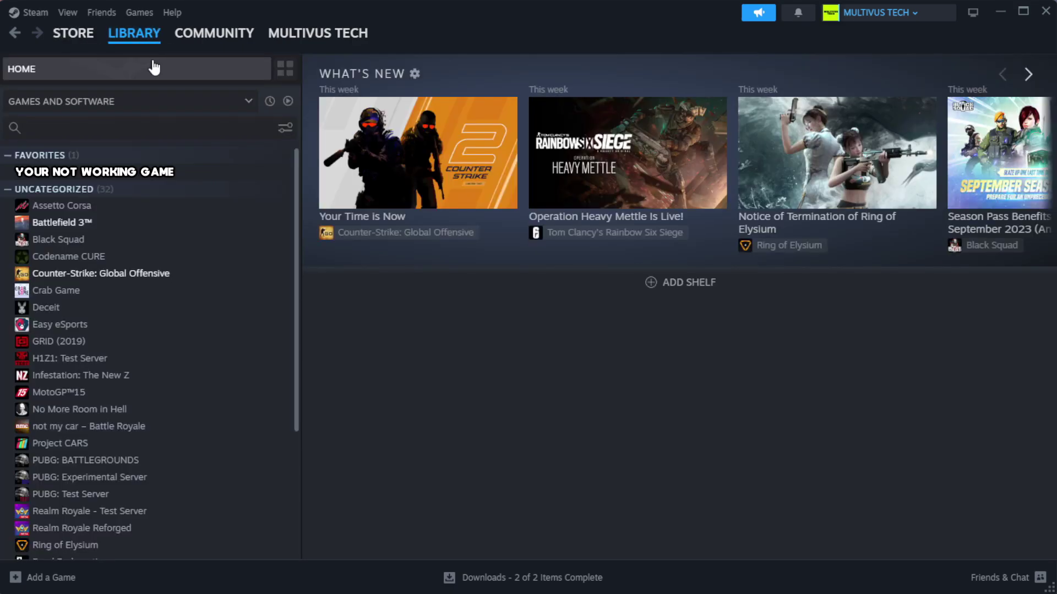
pyautogui.rightClick(261, 180)
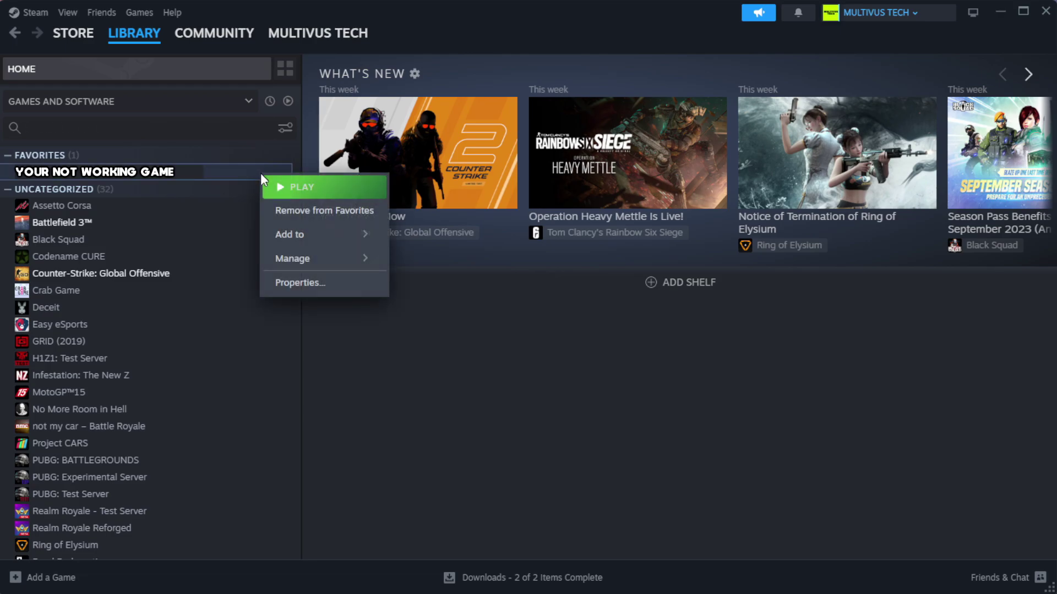
# Verify the game's file integrity in Steam Properties, validating all 1039 files
pyautogui.click(335, 284)
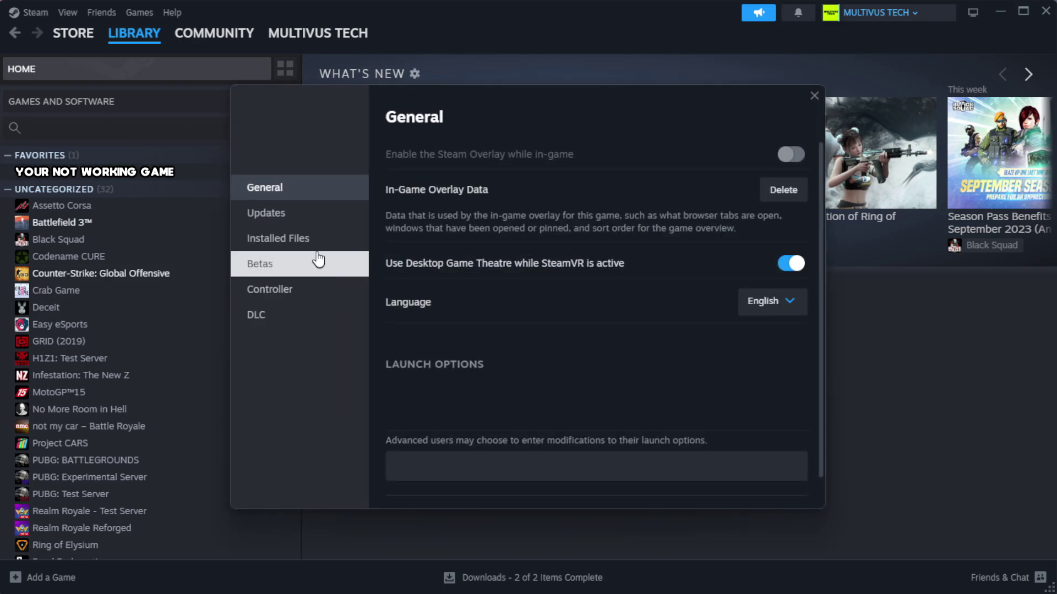
pyautogui.click(347, 251)
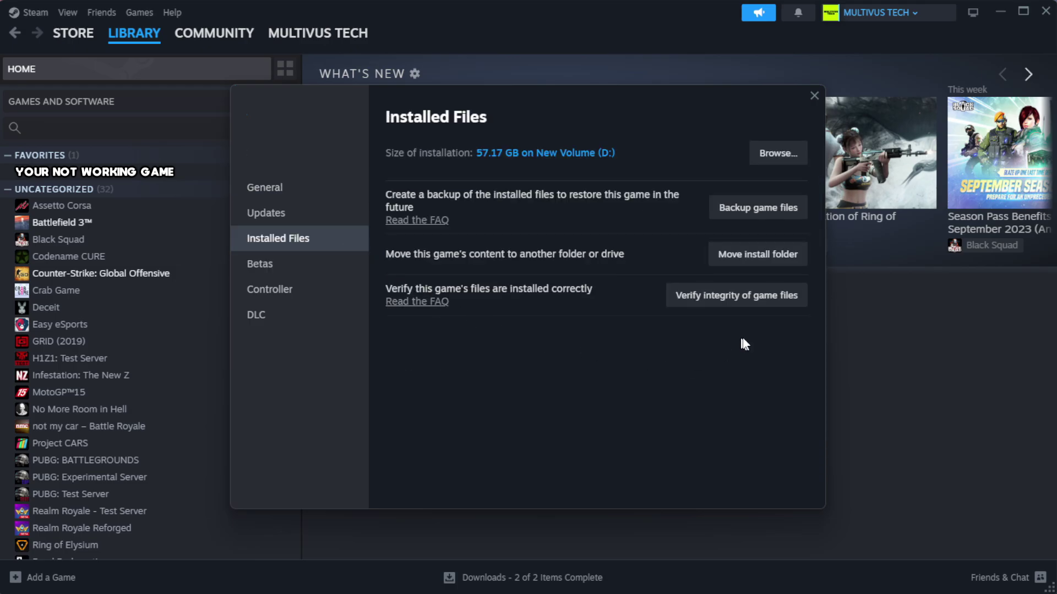
pyautogui.click(710, 295)
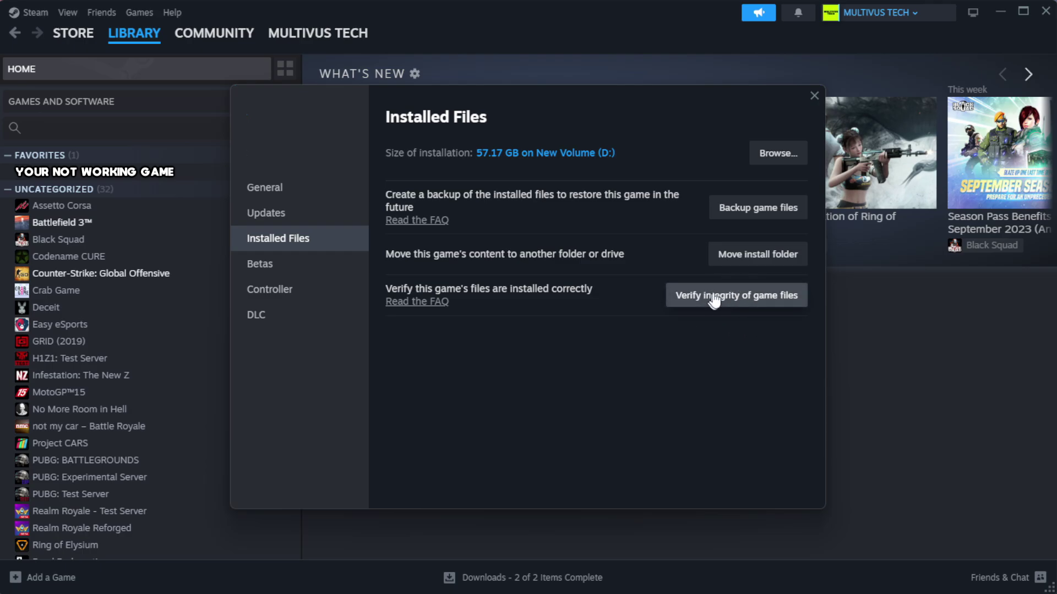
pyautogui.click(742, 300)
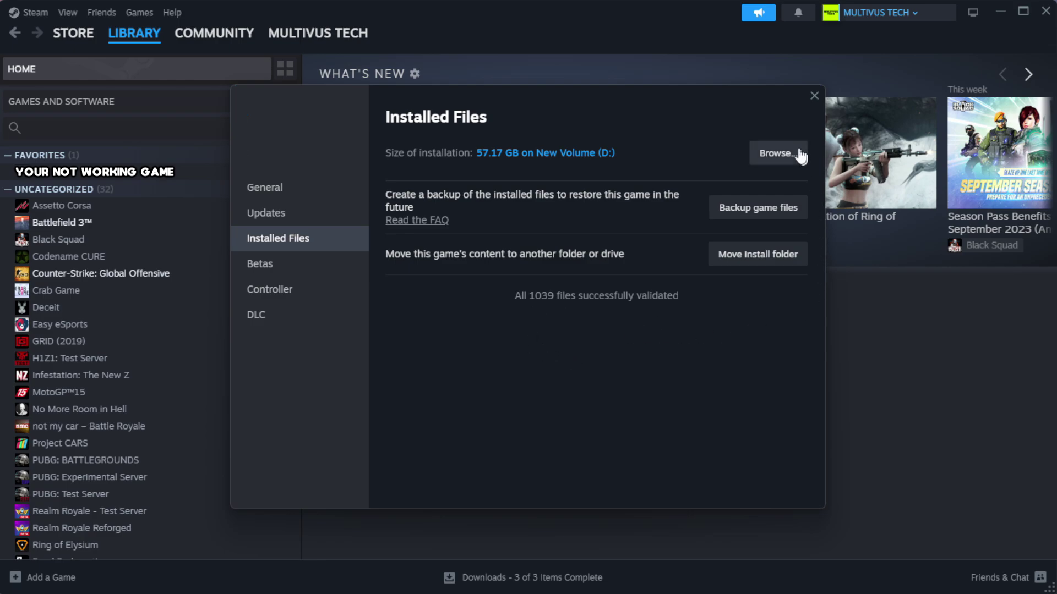
# Browse to the game's install folder and open the game shortcut's Properties
pyautogui.click(776, 159)
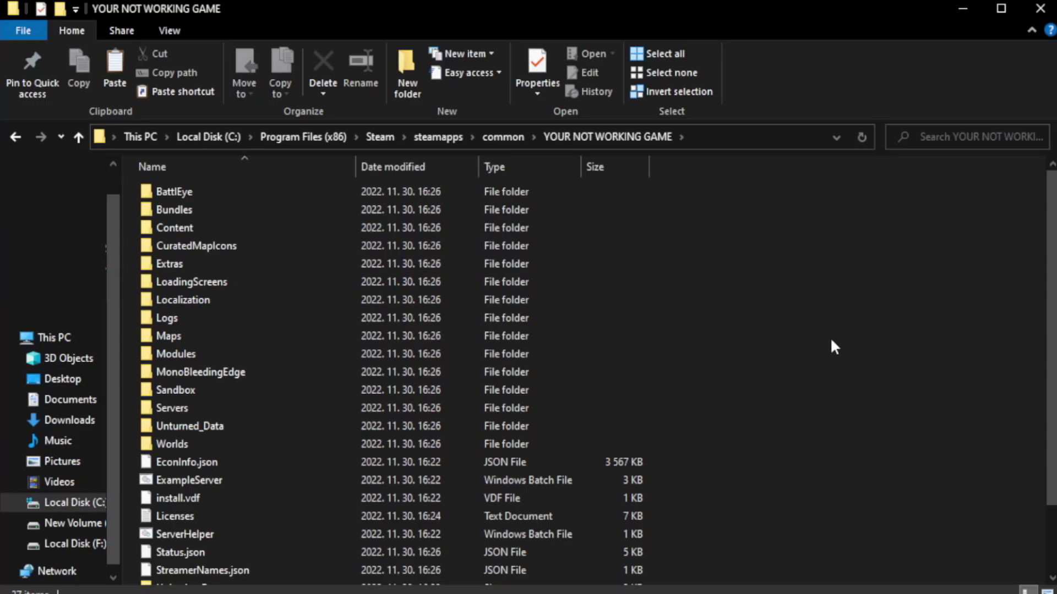
pyautogui.moveTo(1052, 331); pyautogui.dragTo(1052, 397)
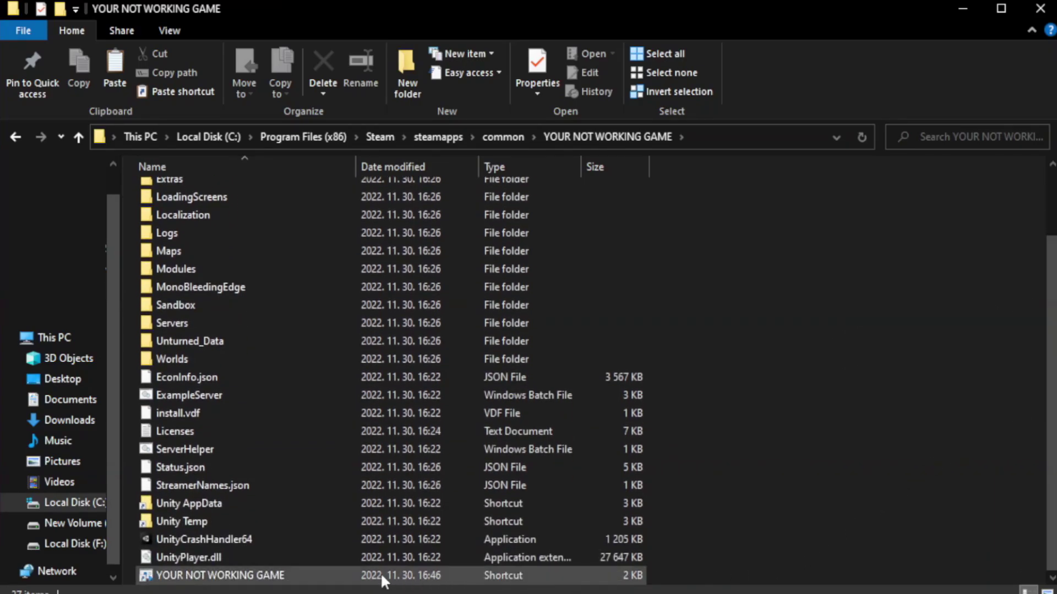
pyautogui.click(385, 575)
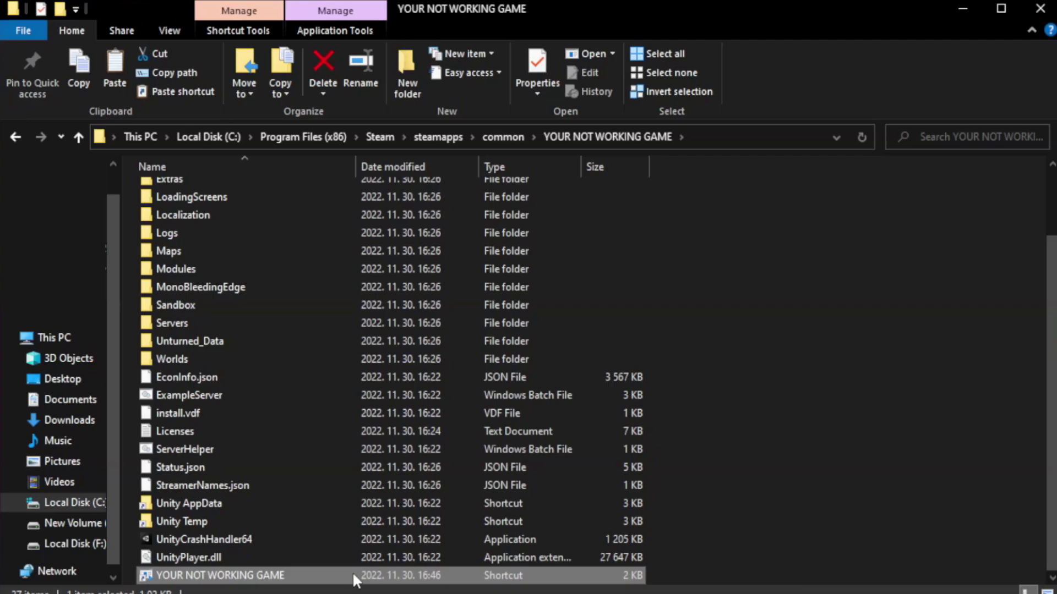
pyautogui.rightClick(352, 579)
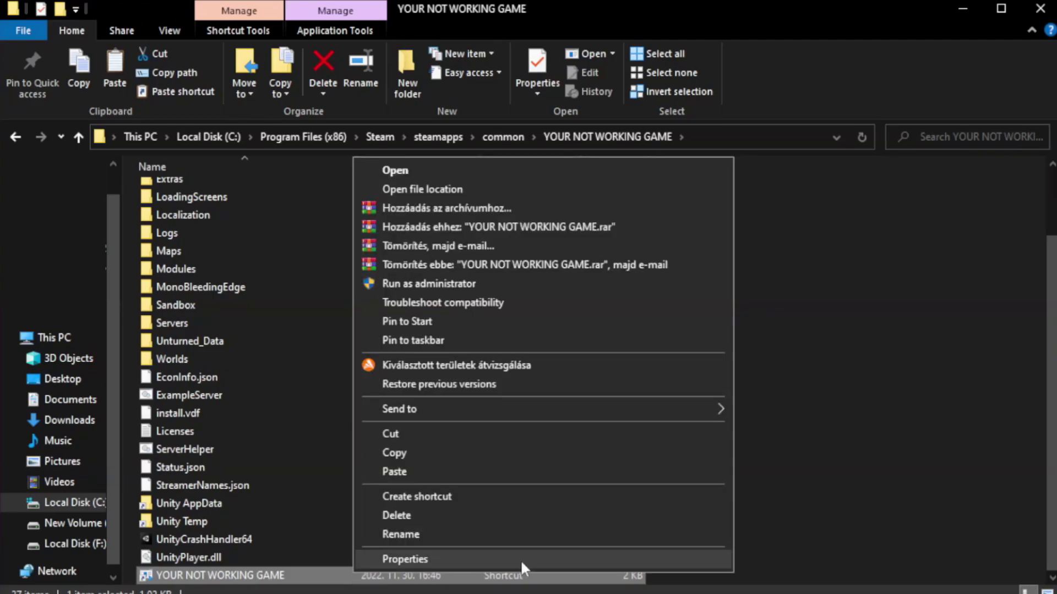
pyautogui.click(539, 557)
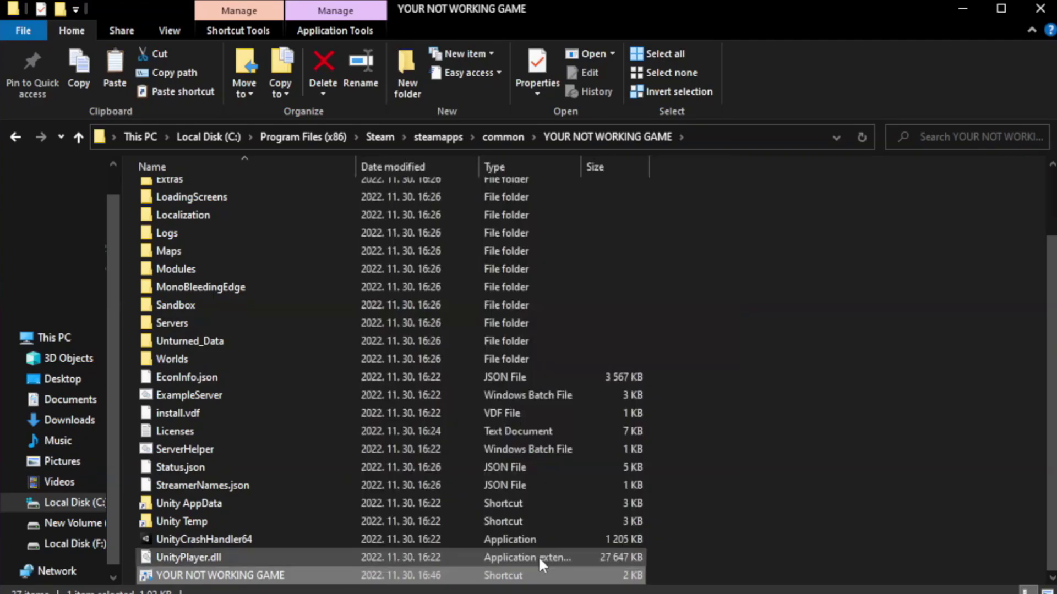
pyautogui.moveTo(529, 303); pyautogui.dragTo(534, 115)
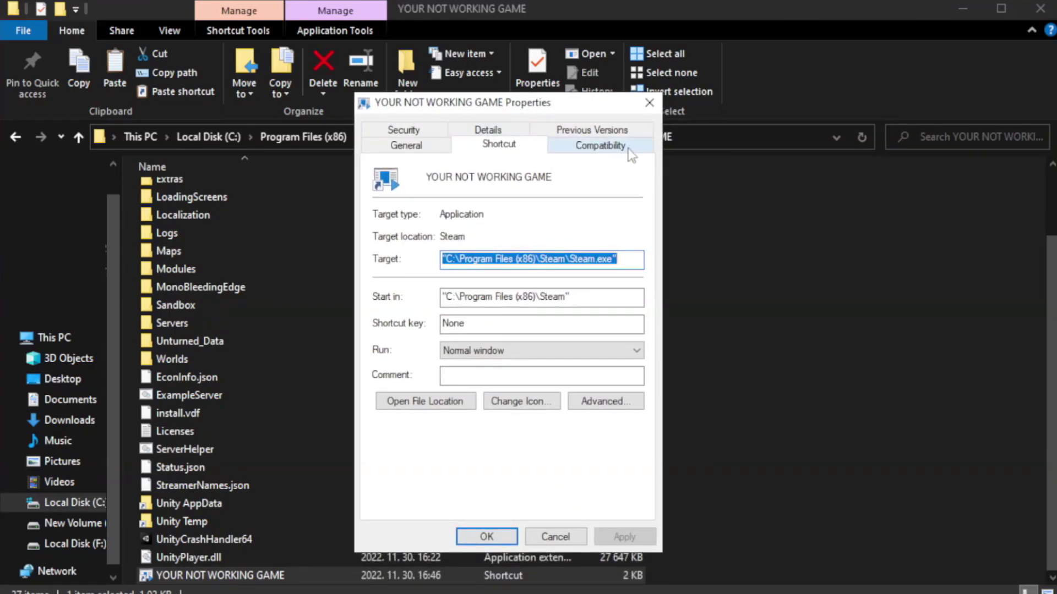
# Set the shortcut to Windows 8 compatibility mode, run as administrator, and apply
pyautogui.click(594, 149)
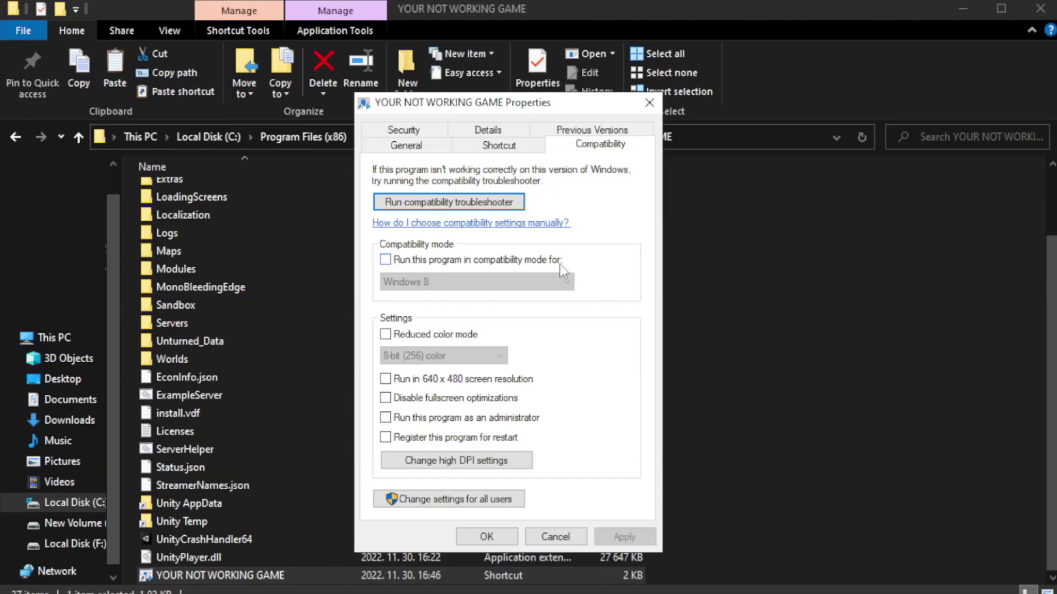
pyautogui.click(418, 263)
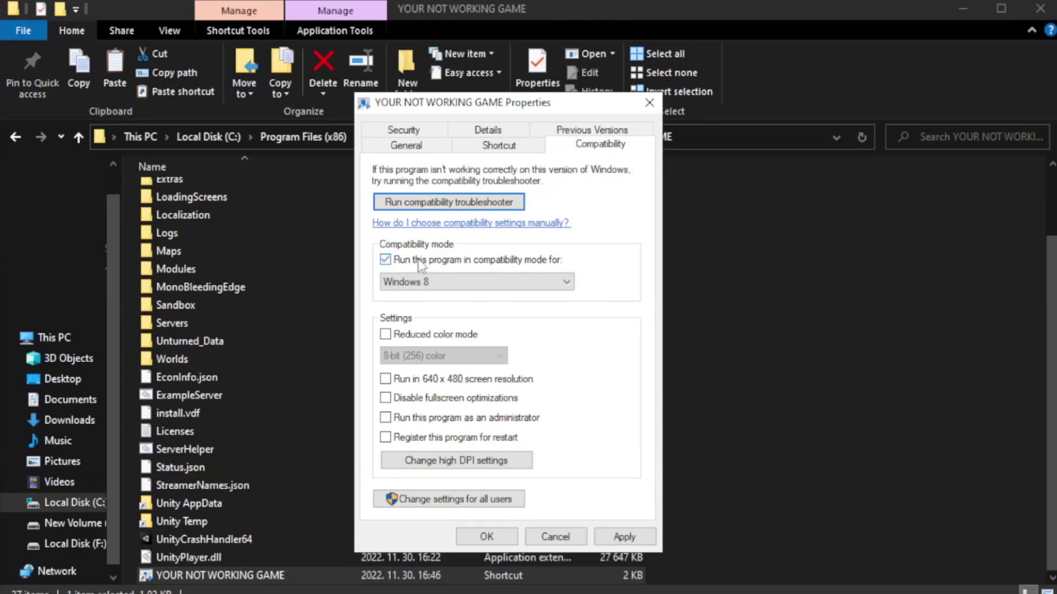
pyautogui.click(466, 280)
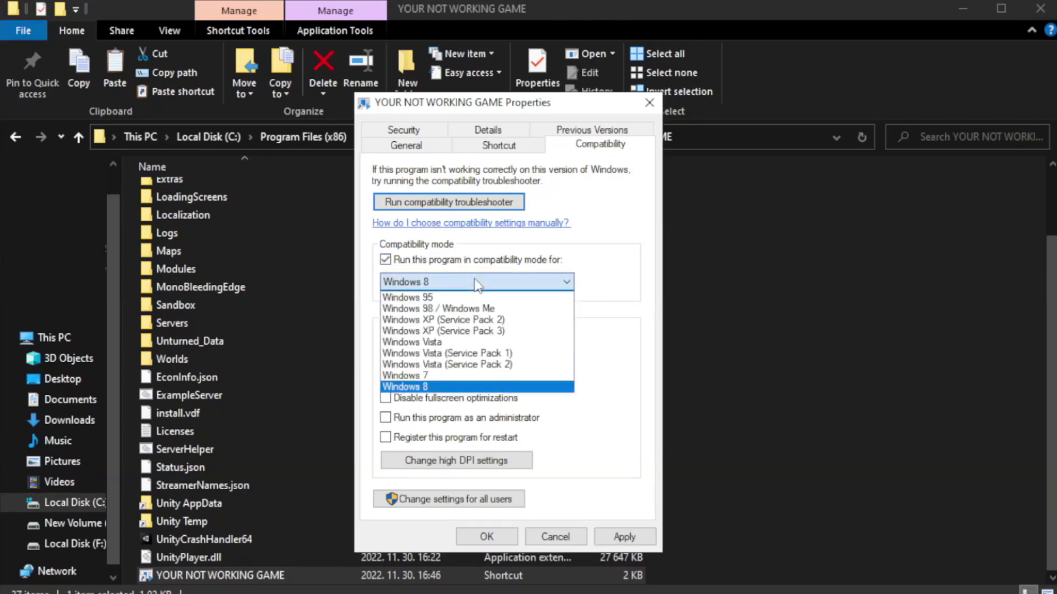
pyautogui.click(447, 387)
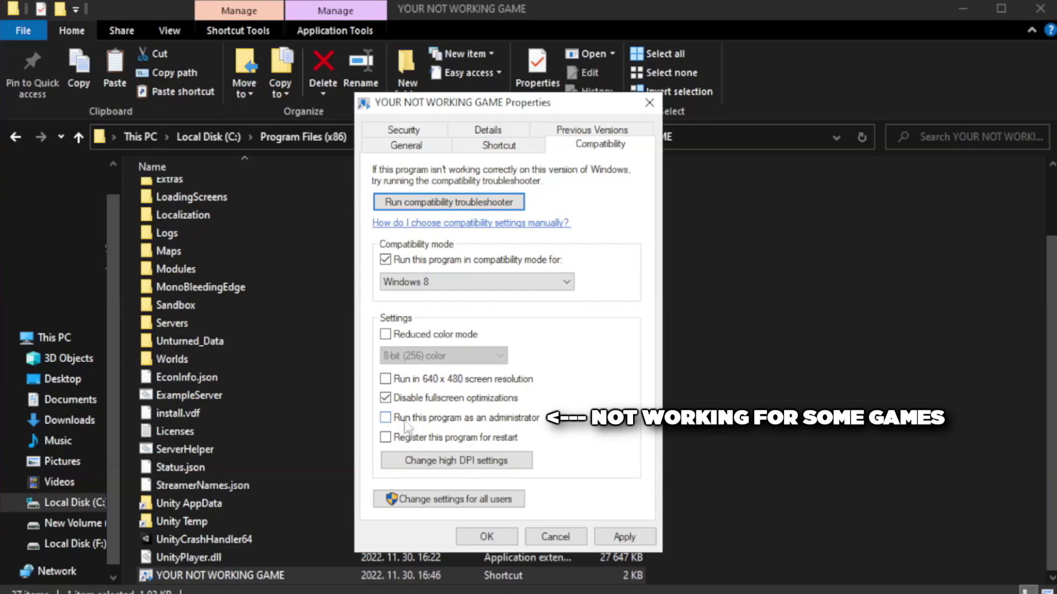
pyautogui.click(415, 426)
pyautogui.click(624, 537)
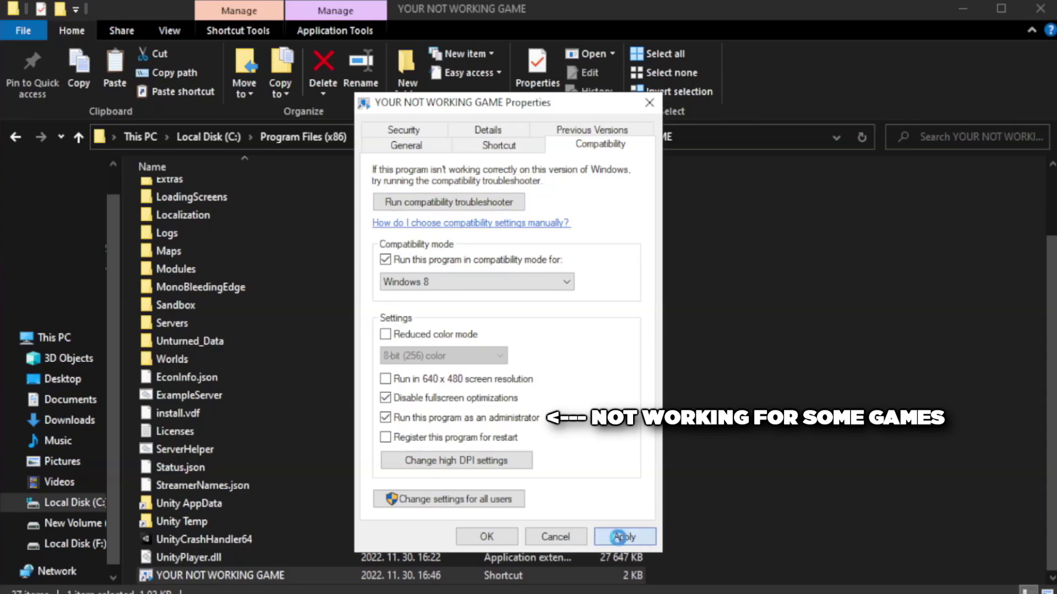
pyautogui.click(484, 538)
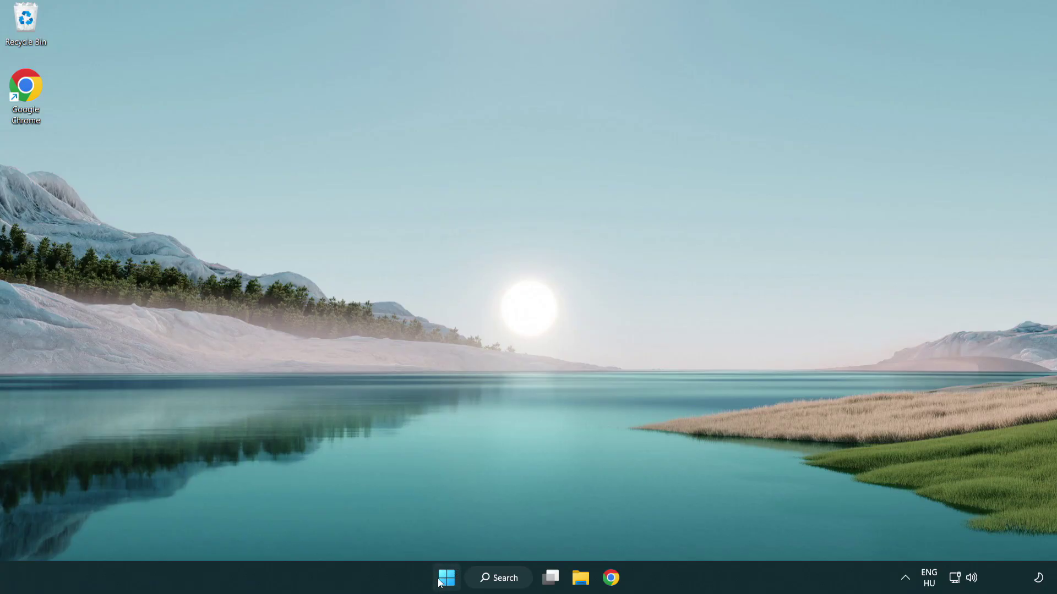
# Open Task Manager to the Startup apps list
pyautogui.rightClick(447, 583)
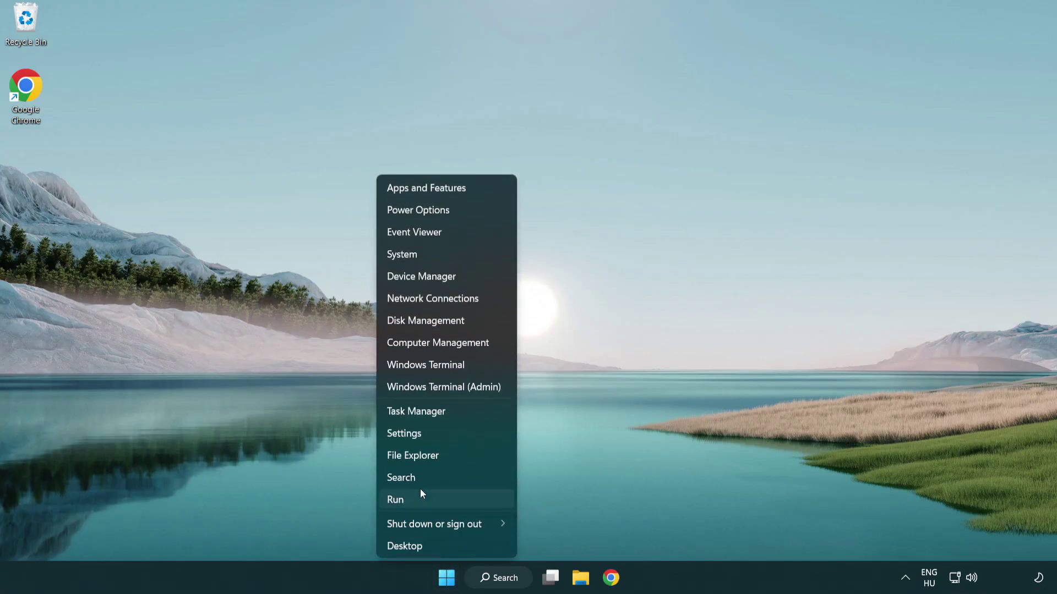
pyautogui.click(467, 417)
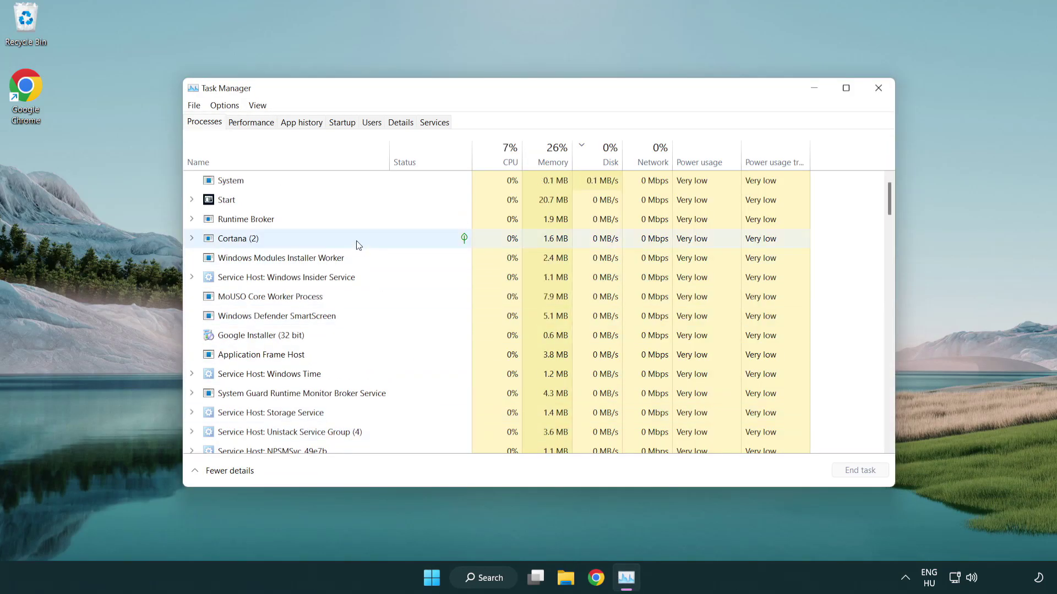
pyautogui.click(345, 125)
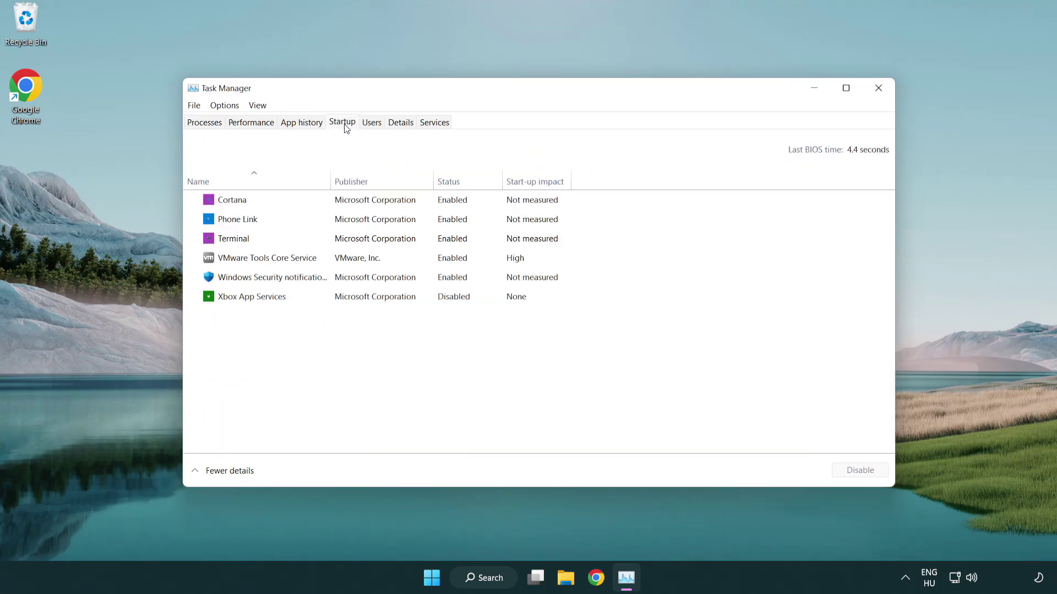
# Disable Terminal, Phone Link, Cortana and Windows Security notifications at startup, then close Task Manager
pyautogui.click(345, 241)
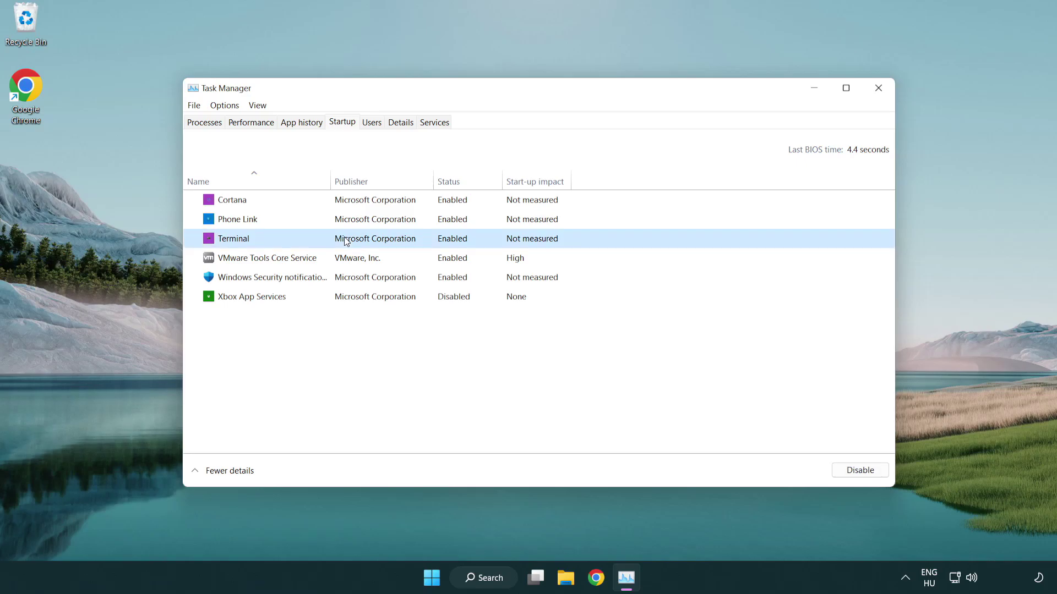
pyautogui.click(853, 470)
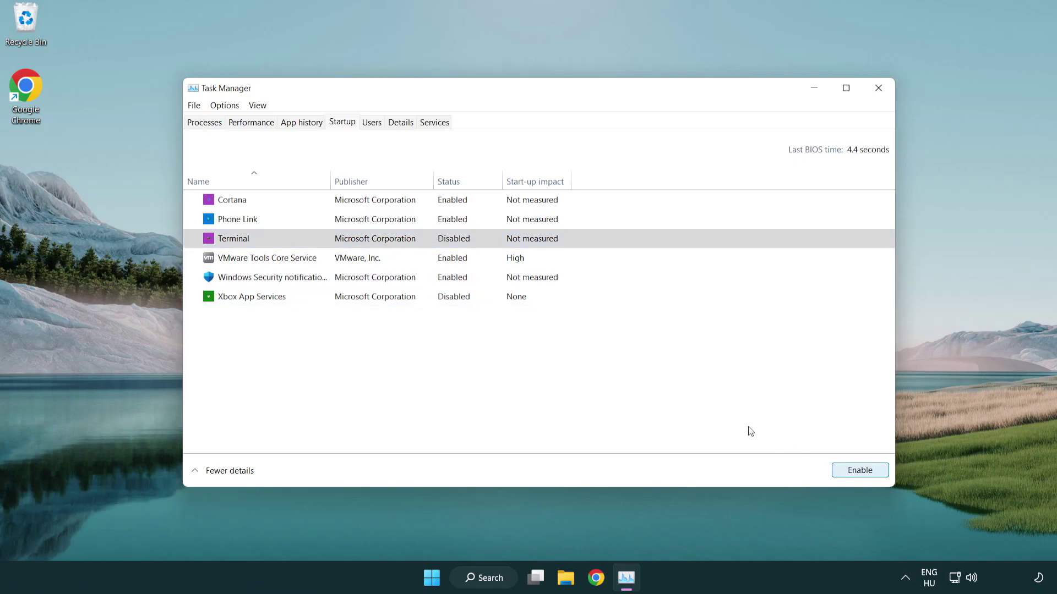
pyautogui.click(443, 223)
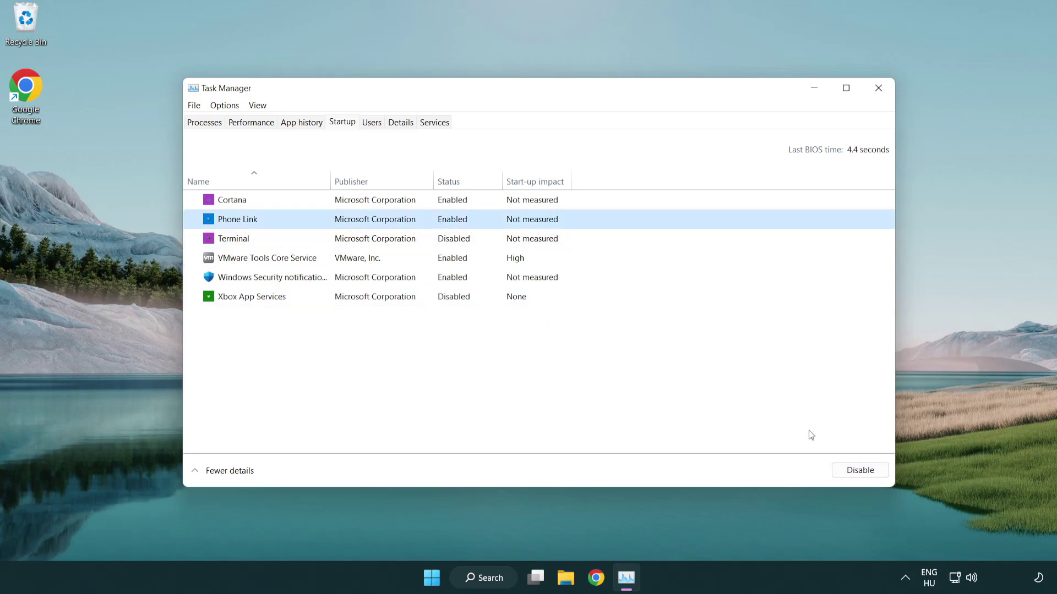
pyautogui.click(857, 471)
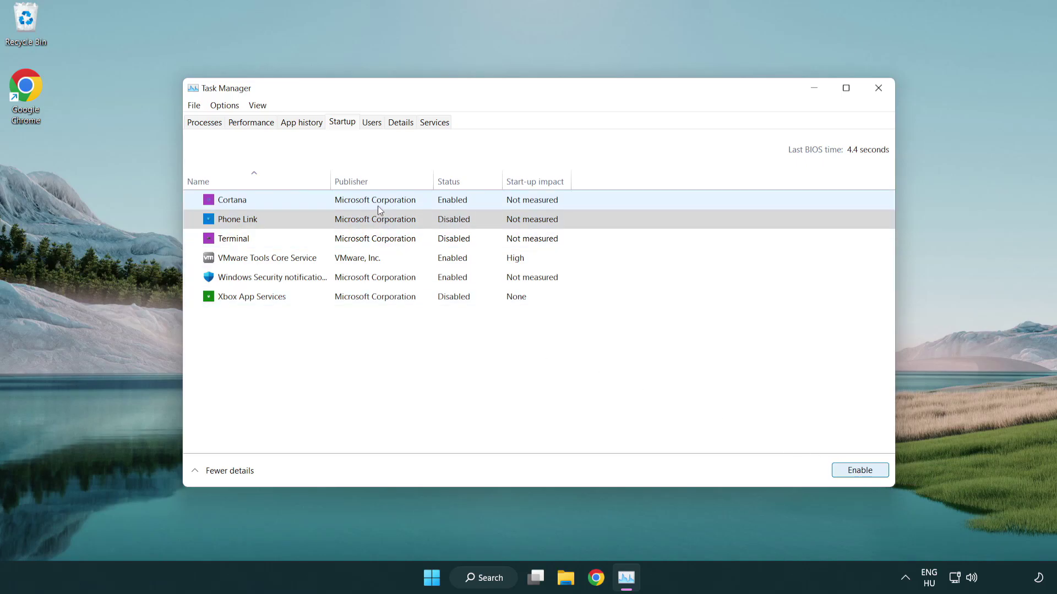
pyautogui.click(378, 205)
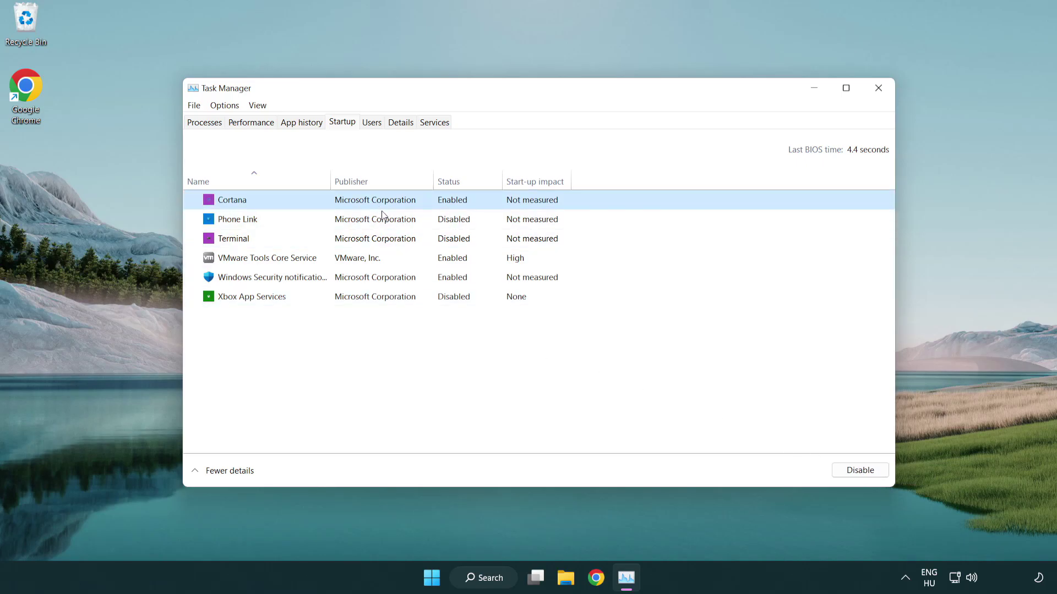
pyautogui.click(836, 465)
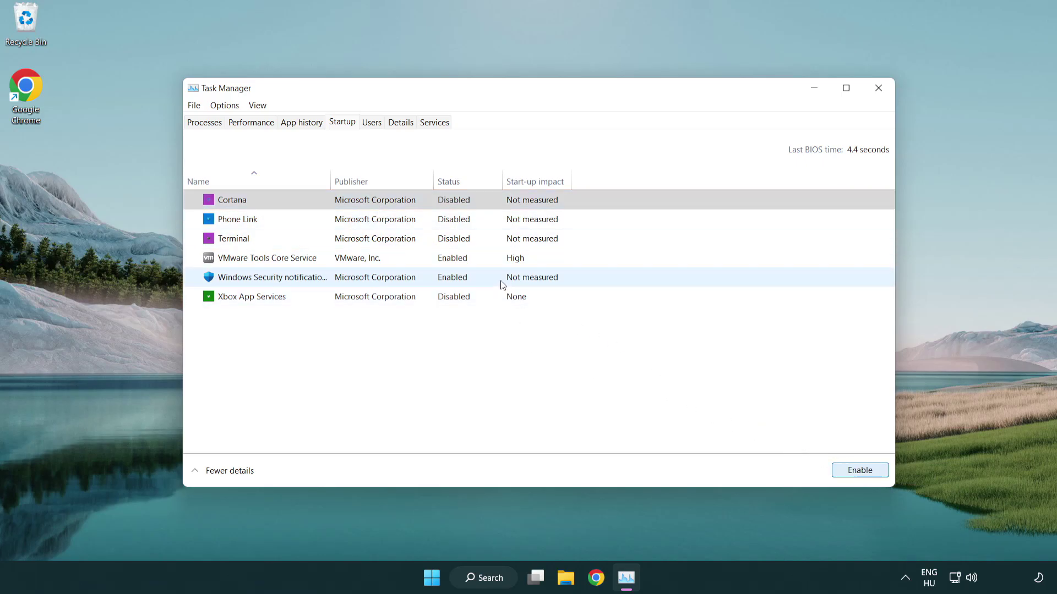
pyautogui.click(502, 281)
pyautogui.click(834, 468)
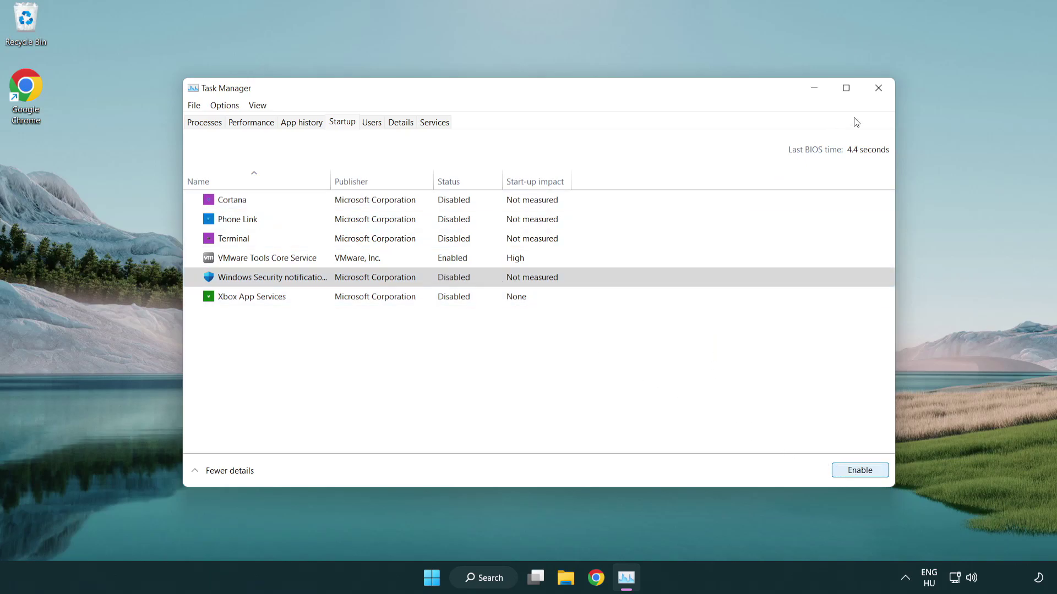
pyautogui.click(882, 96)
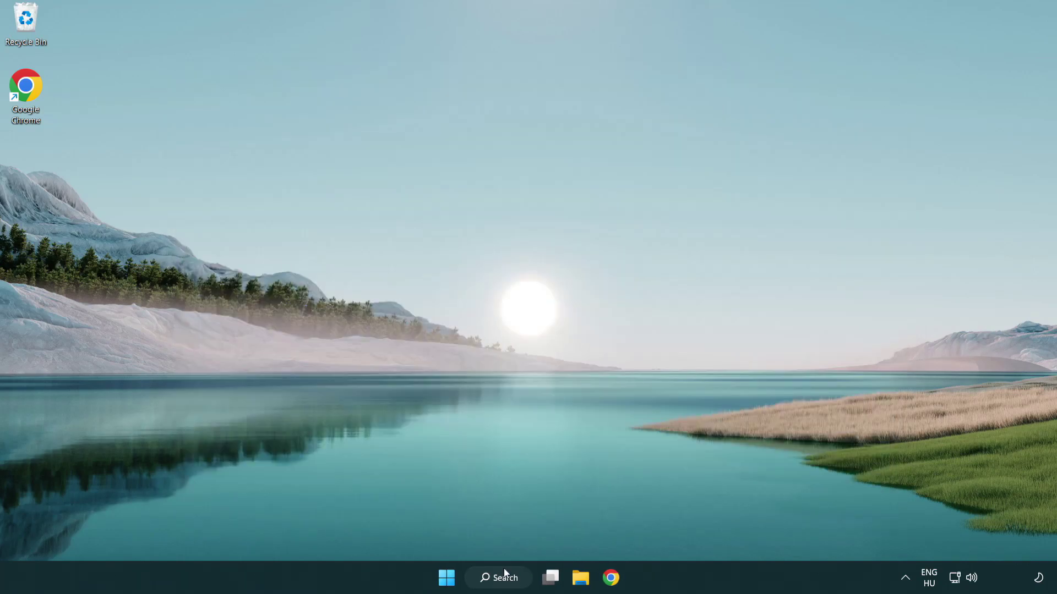
# Search for 'security' and launch the Windows Security app
pyautogui.click(505, 585)
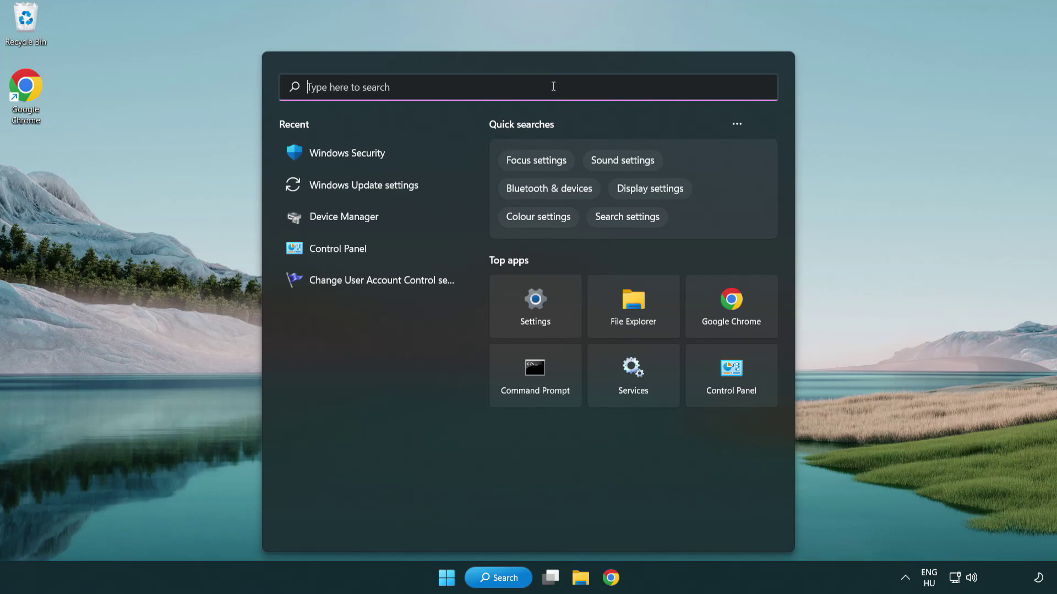
pyautogui.write('securi')
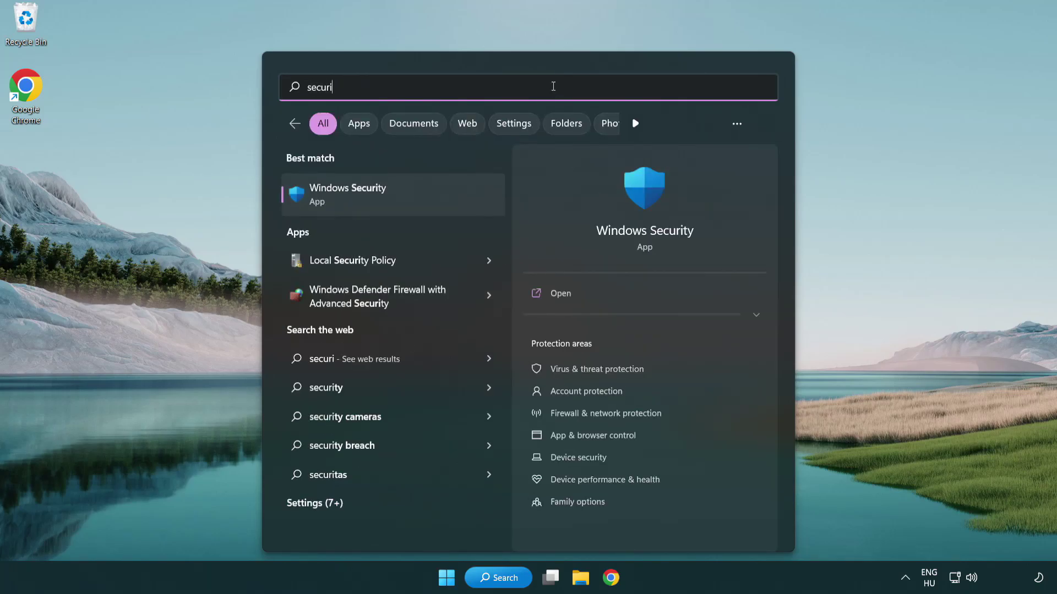
pyautogui.write('ty')
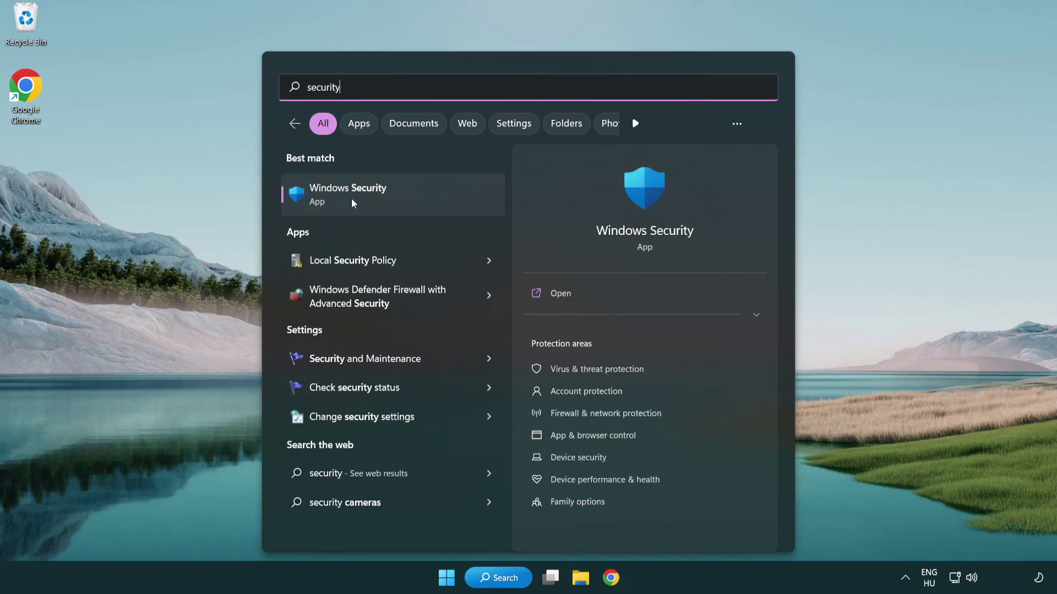
pyautogui.click(431, 202)
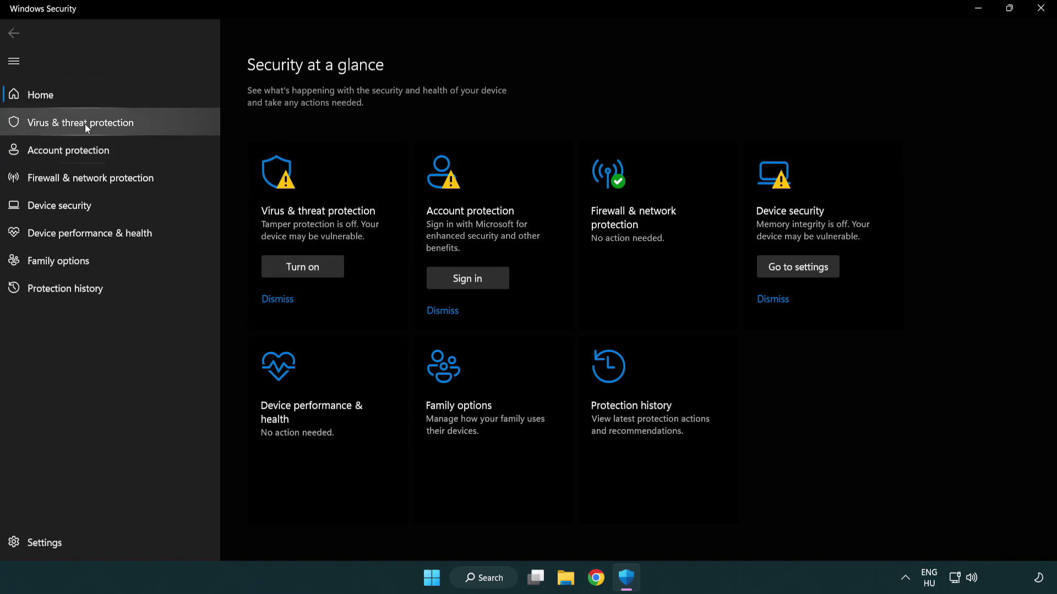
# Open Virus & threat protection's Manage settings and scroll down to the Exclusions section
pyautogui.click(160, 126)
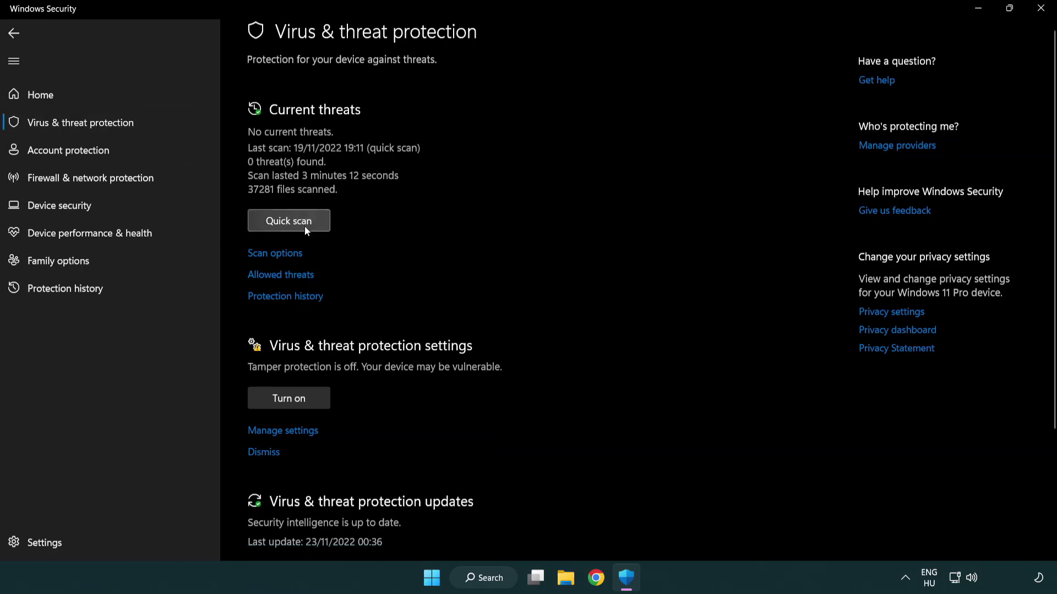
pyautogui.scroll(-3, 308, 286)
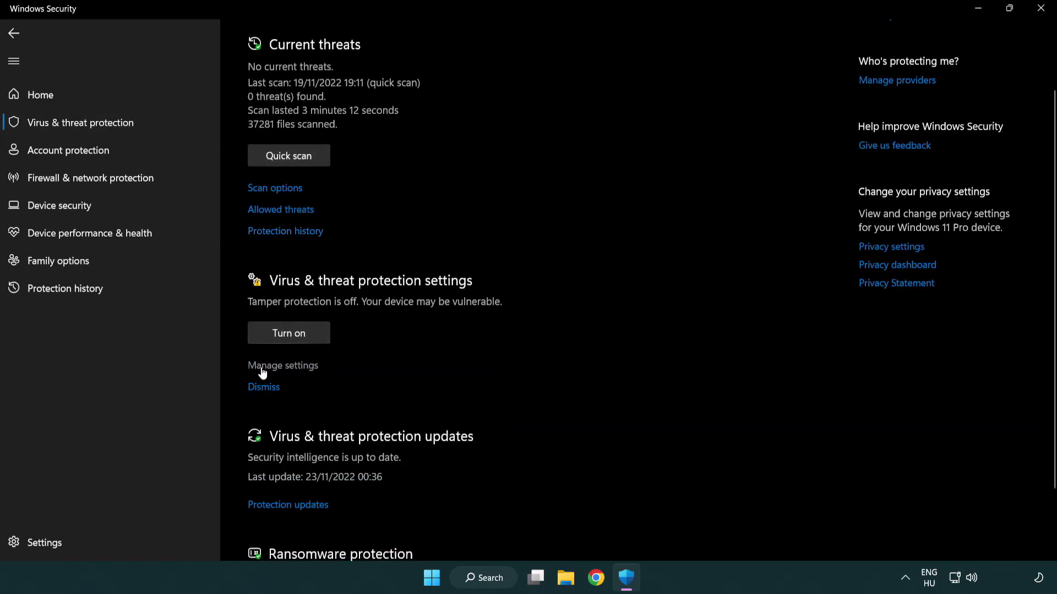
pyautogui.click(280, 368)
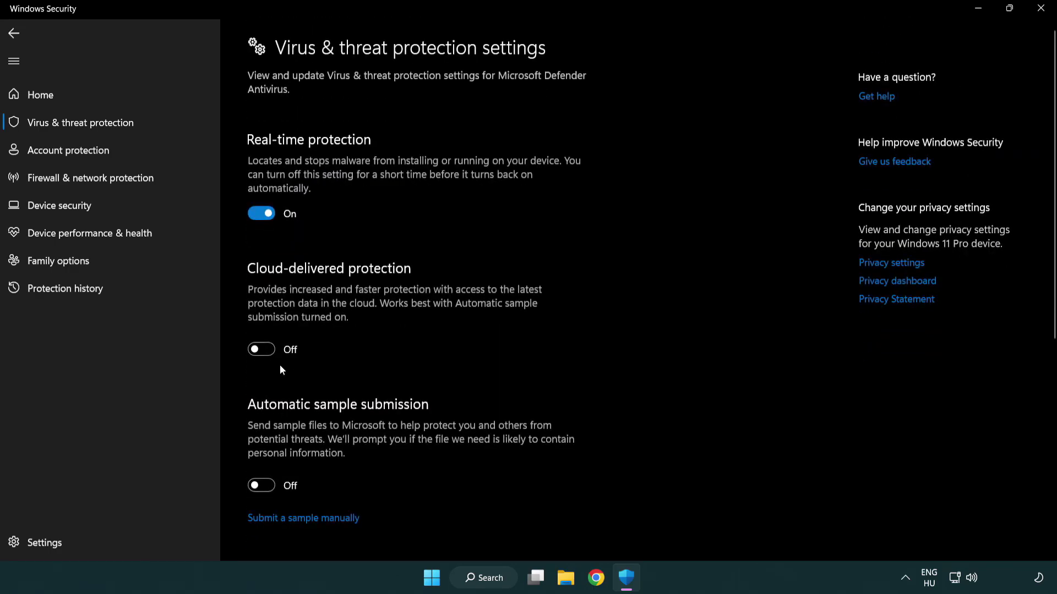
pyautogui.scroll(-3, 281, 366)
pyautogui.scroll(-4, 280, 366)
pyautogui.scroll(-5, 281, 366)
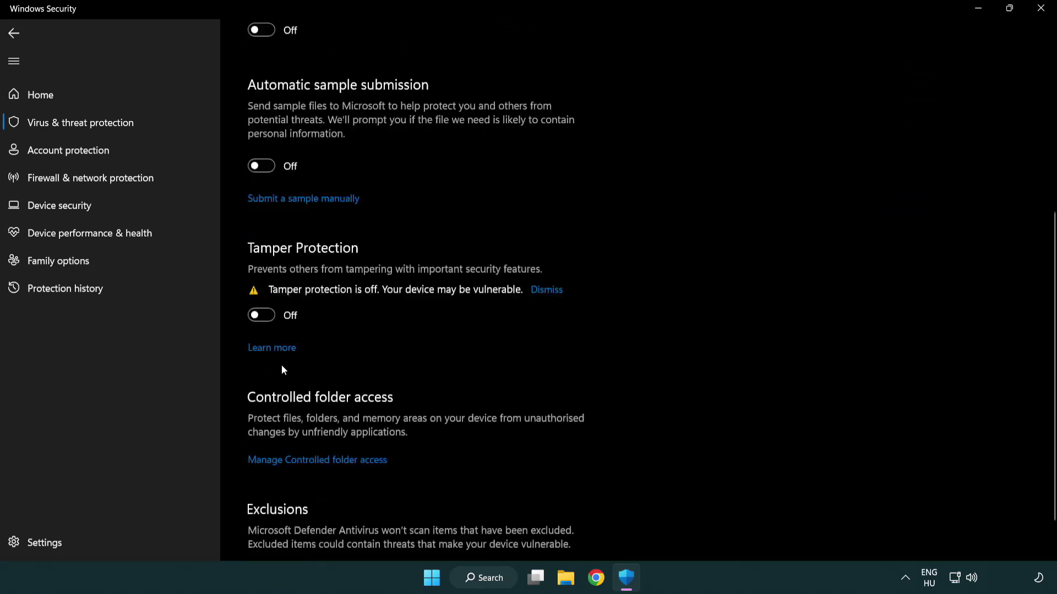
pyautogui.scroll(-2, 282, 366)
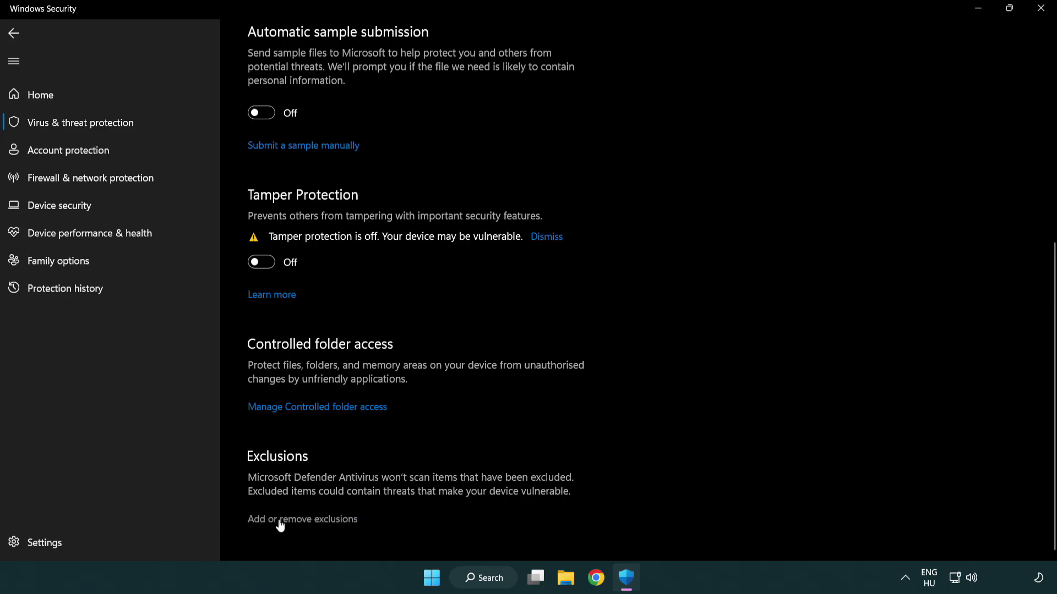
# Start adding a single-file exclusion from the Exclusions list
pyautogui.click(306, 527)
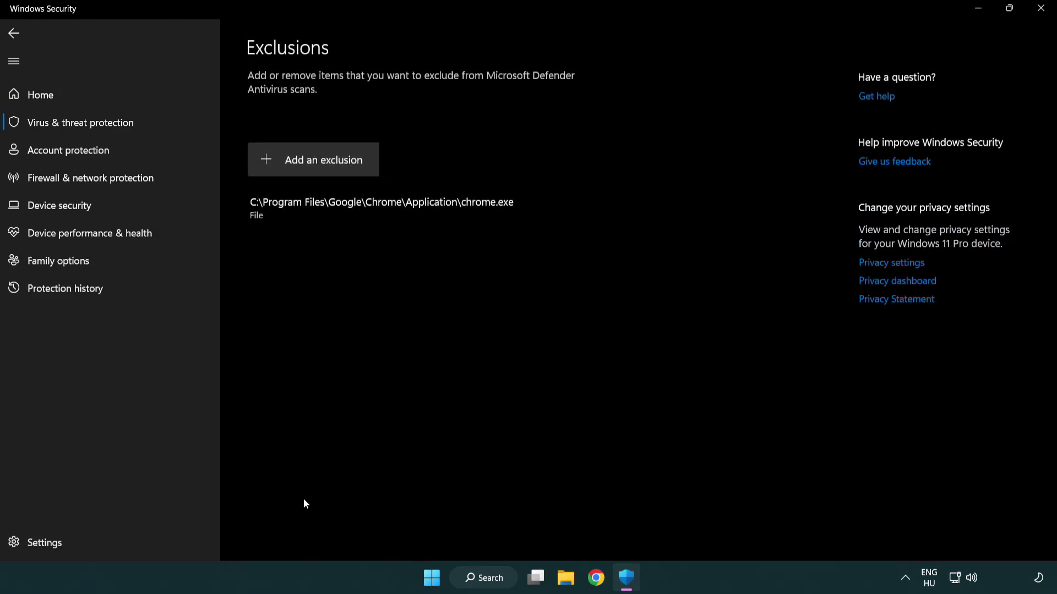
pyautogui.click(317, 165)
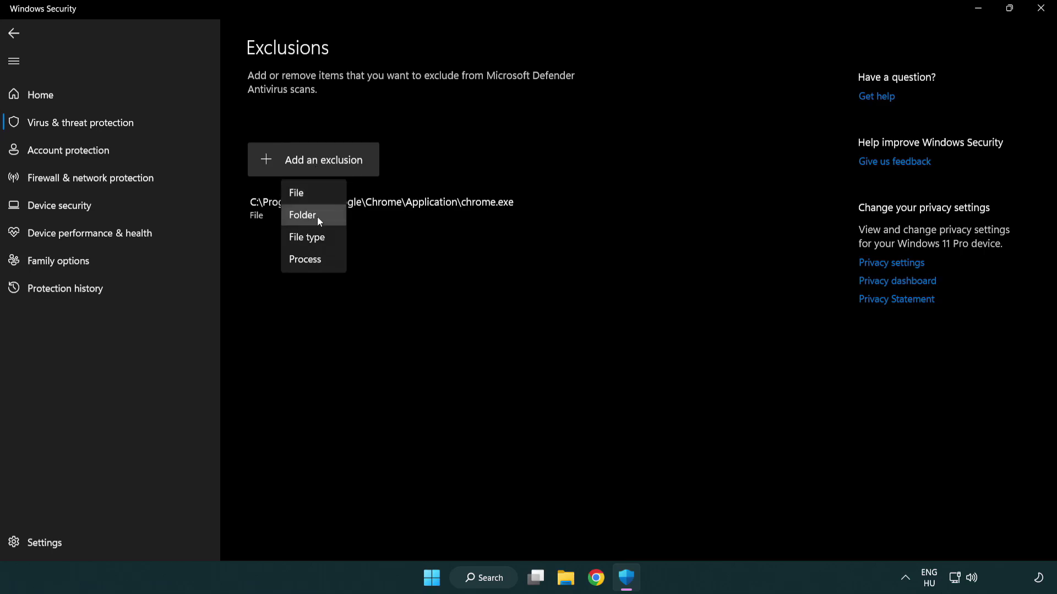
pyautogui.click(318, 196)
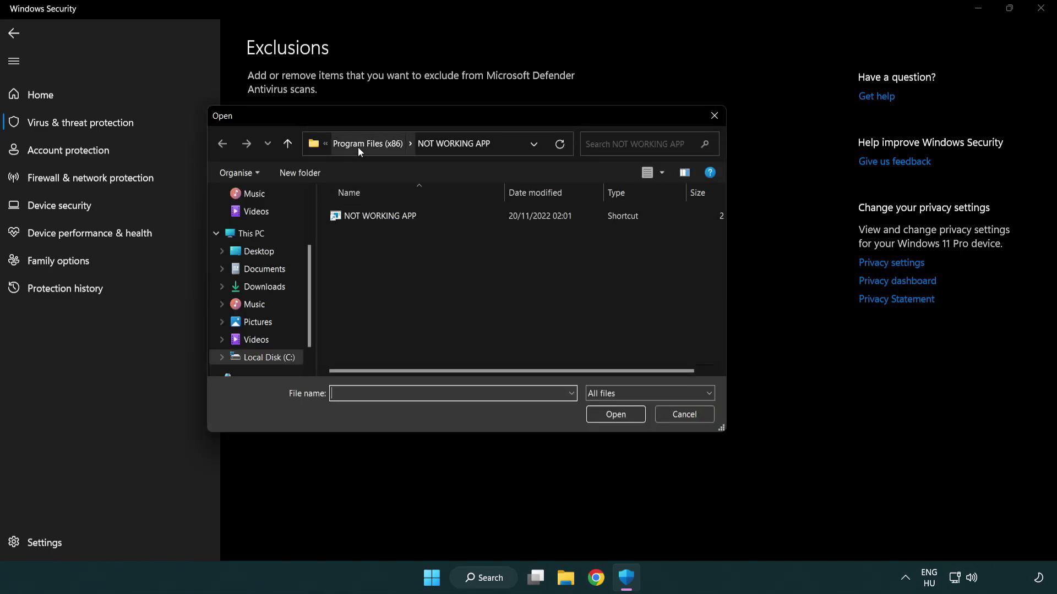
# Exclude the NOT WORKING APP shortcut (chrome.exe) in Program Files (x86), then close Windows Security
pyautogui.click(358, 144)
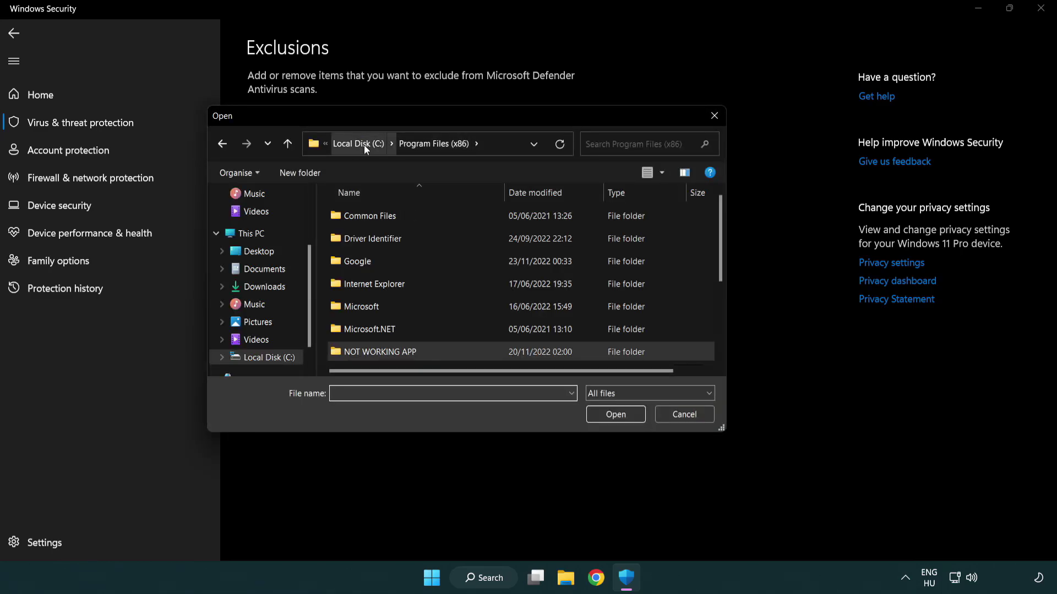
pyautogui.click(364, 146)
pyautogui.click(357, 145)
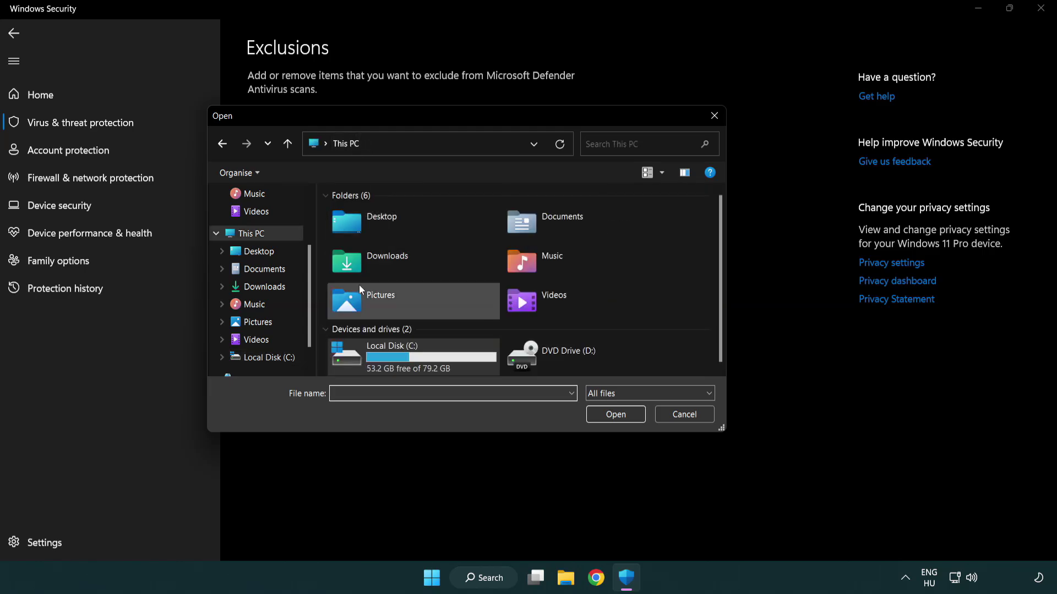
pyautogui.scroll(-1, 362, 290)
pyautogui.doubleClick(391, 361)
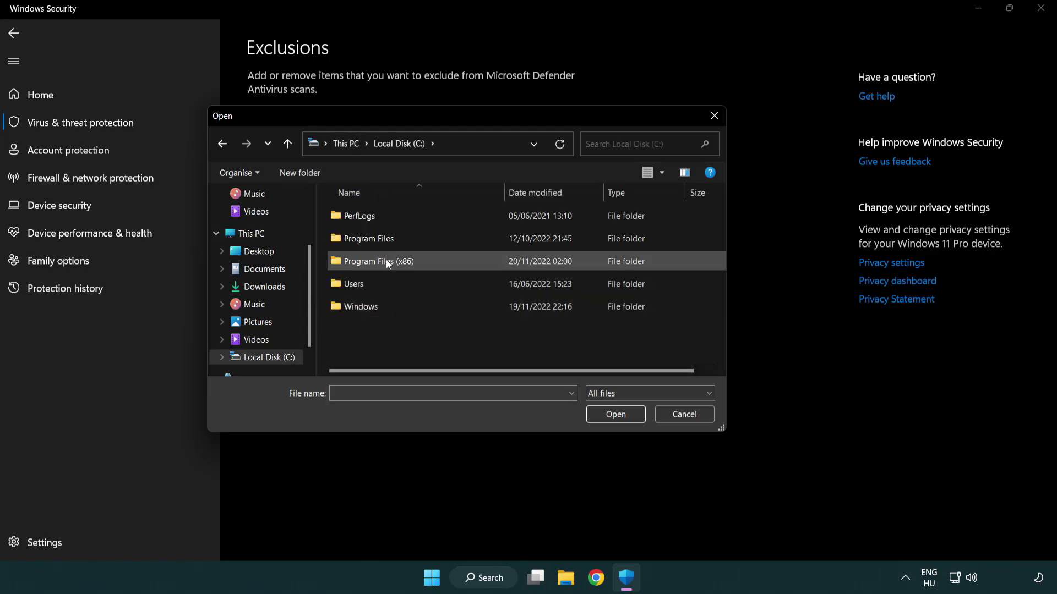
pyautogui.doubleClick(386, 261)
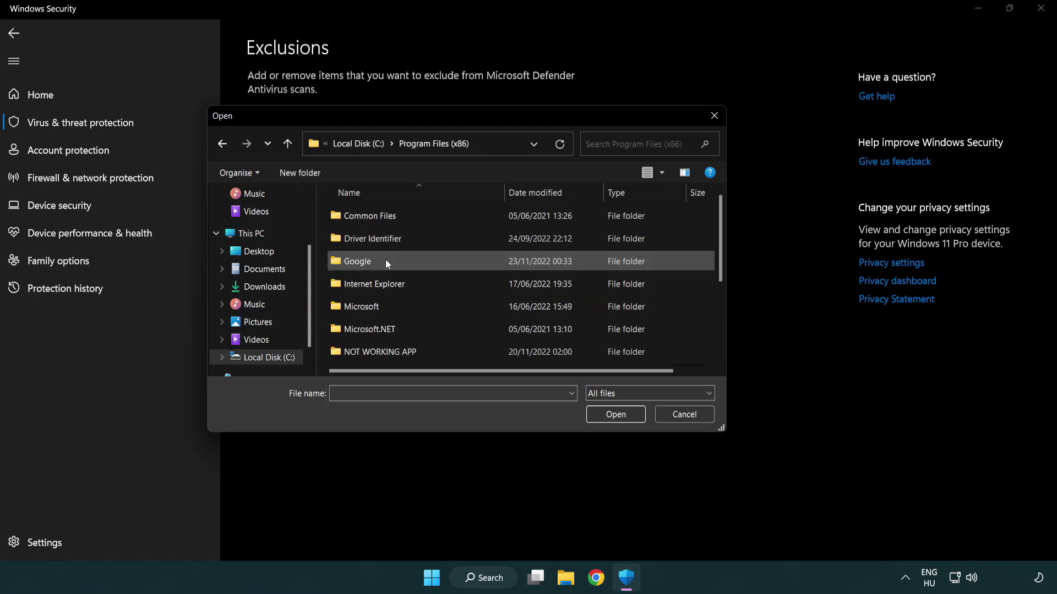
pyautogui.doubleClick(394, 354)
pyautogui.click(373, 216)
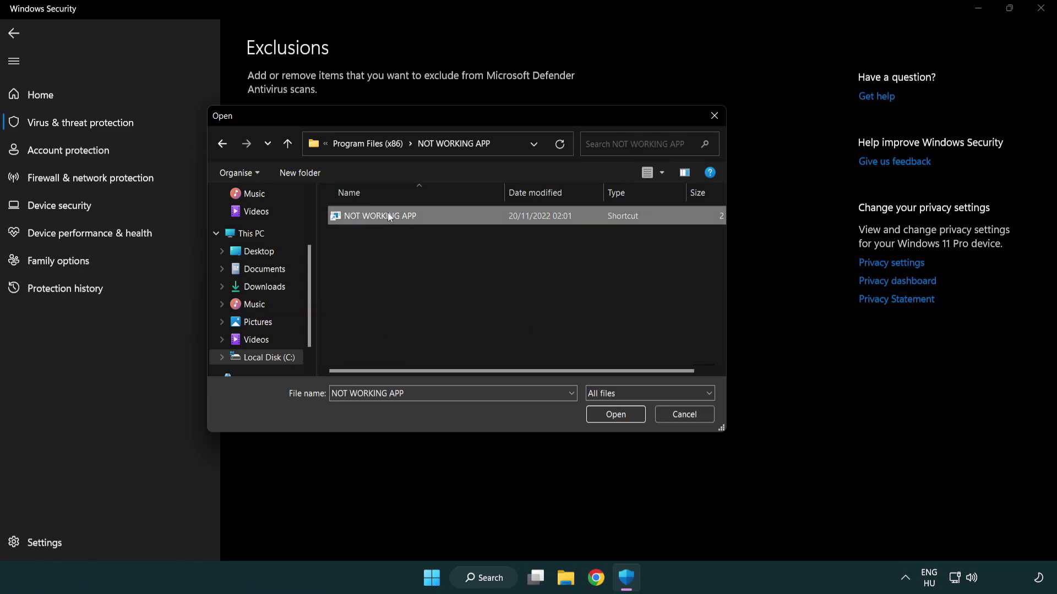
pyautogui.click(613, 418)
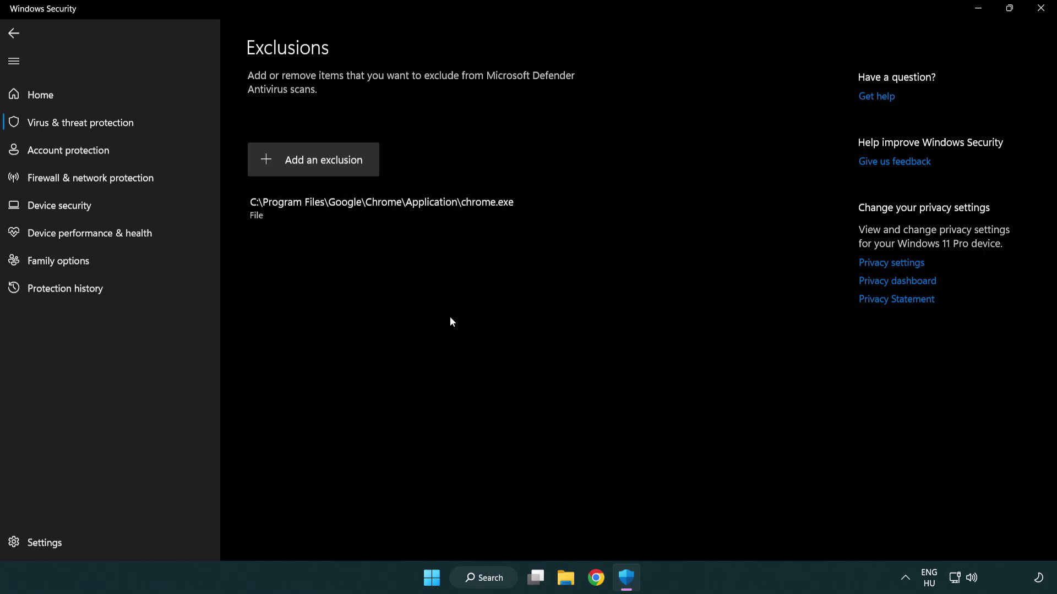
pyautogui.click(1042, 17)
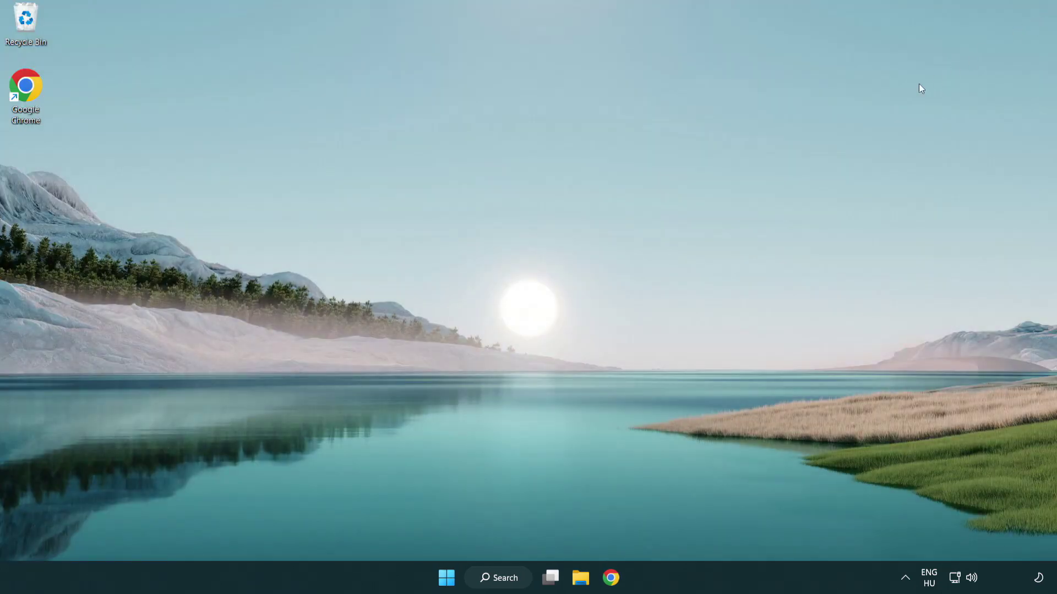
# Bring up the Start menu's power options showing Sleep, Shut down and Restart
pyautogui.click(446, 577)
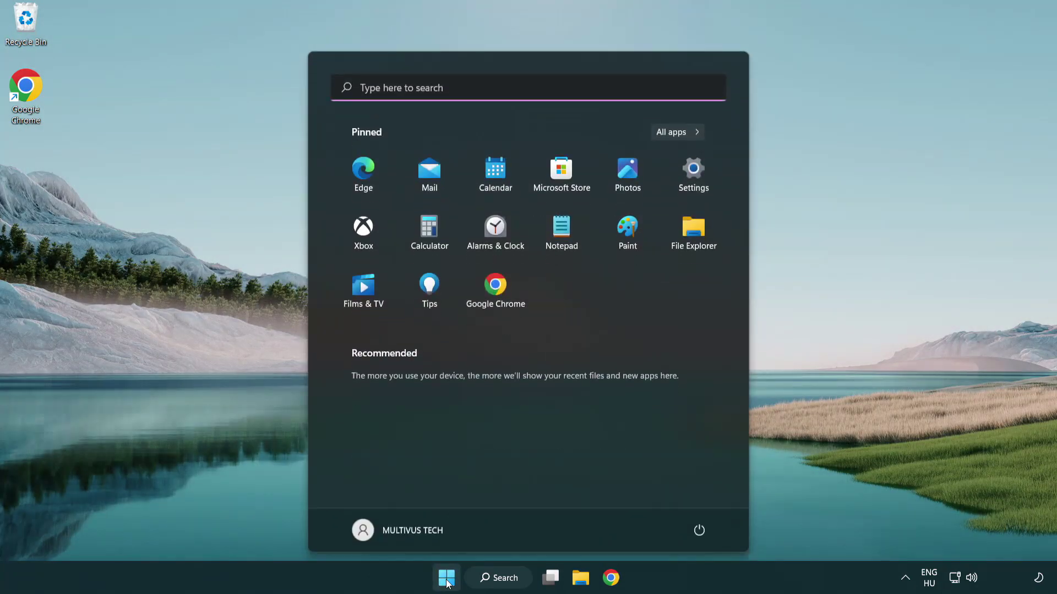
pyautogui.click(700, 529)
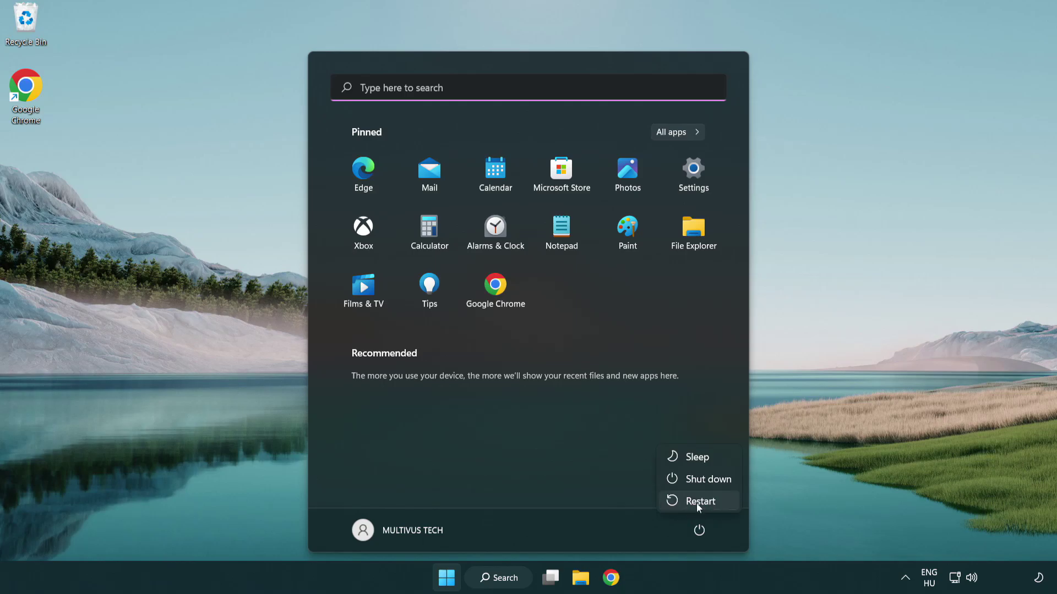